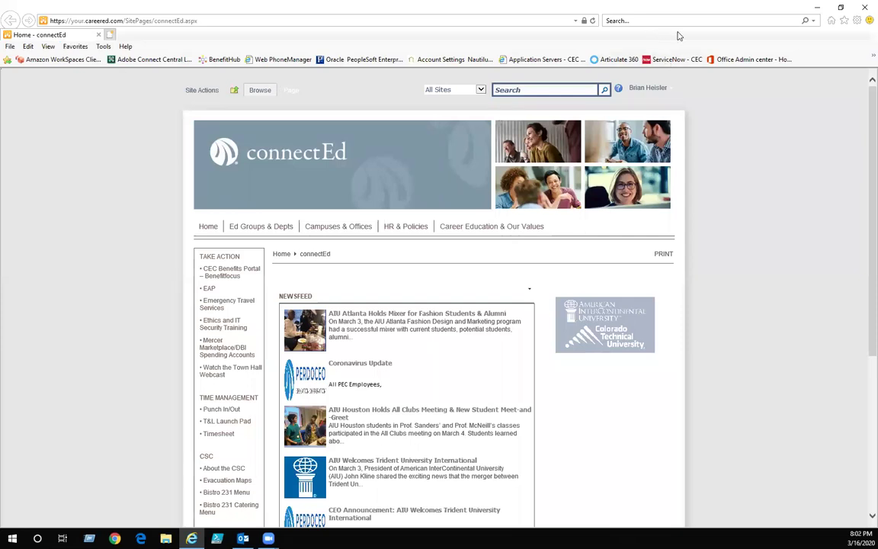
Hide the browser's menu bar and show it again
right_click(670, 34)
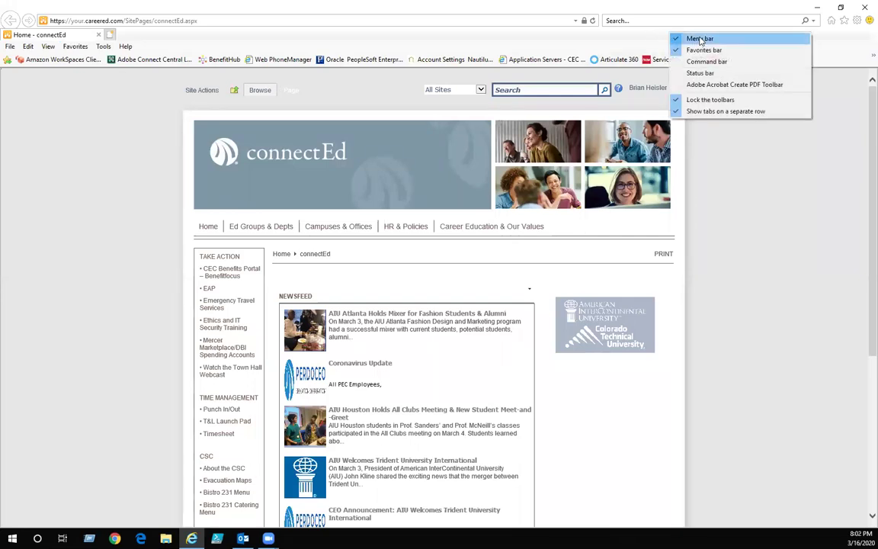
left_click(705, 39)
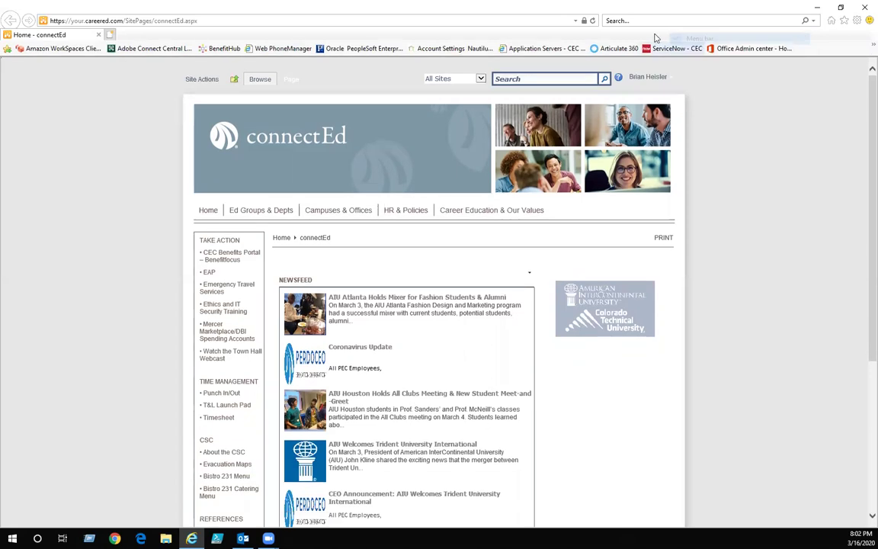
right_click(650, 35)
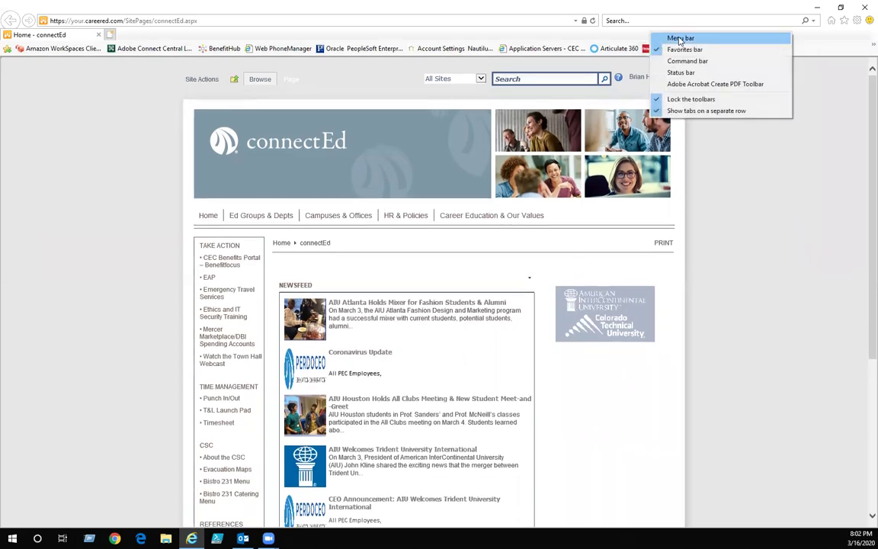
left_click(681, 39)
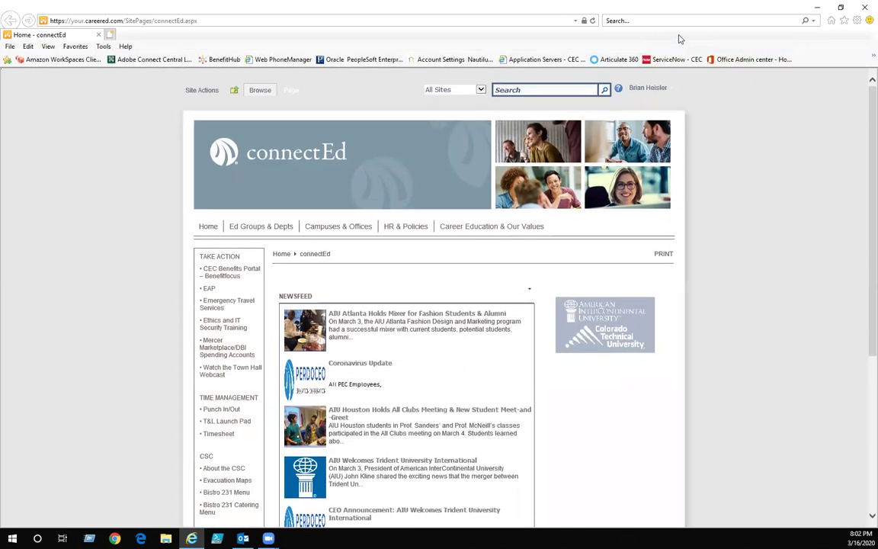
Set up a browser settings export to a file, including only Favorites and using the top-level Favorites folder as the source
left_click(10, 46)
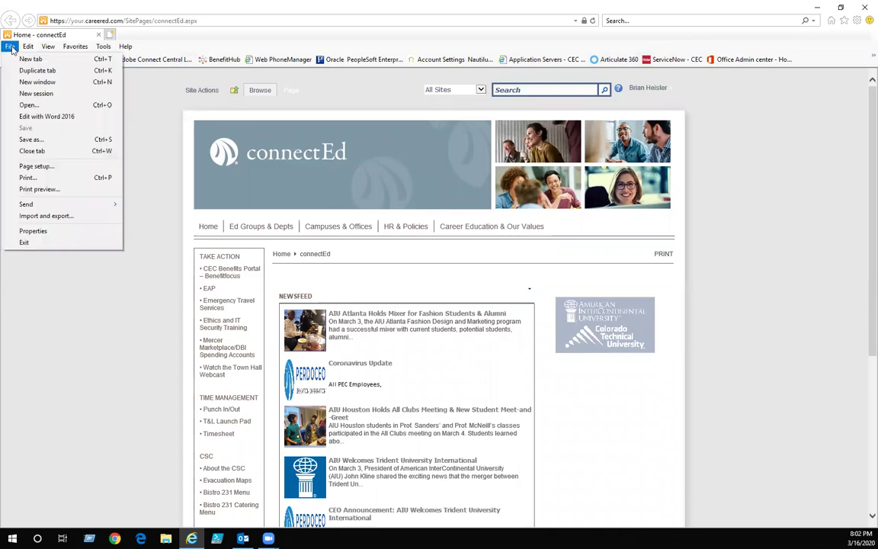
left_click(46, 216)
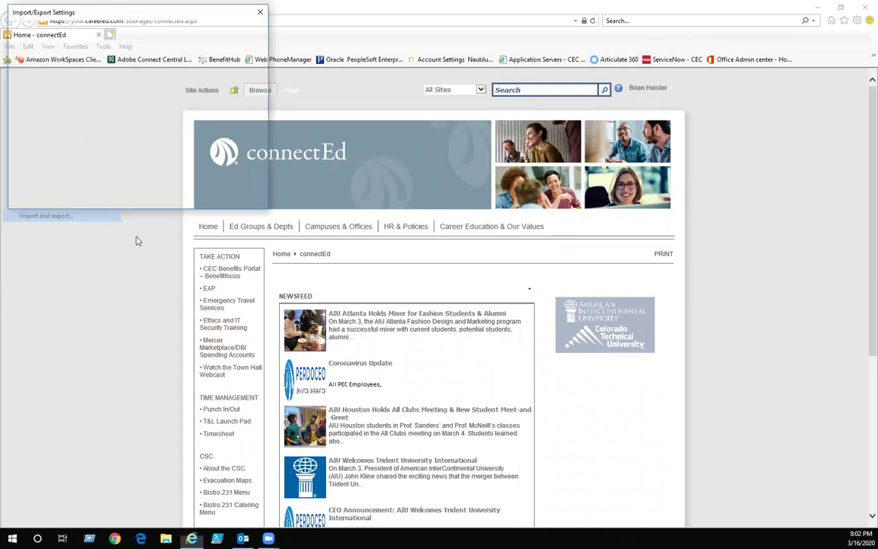
left_click(37, 94)
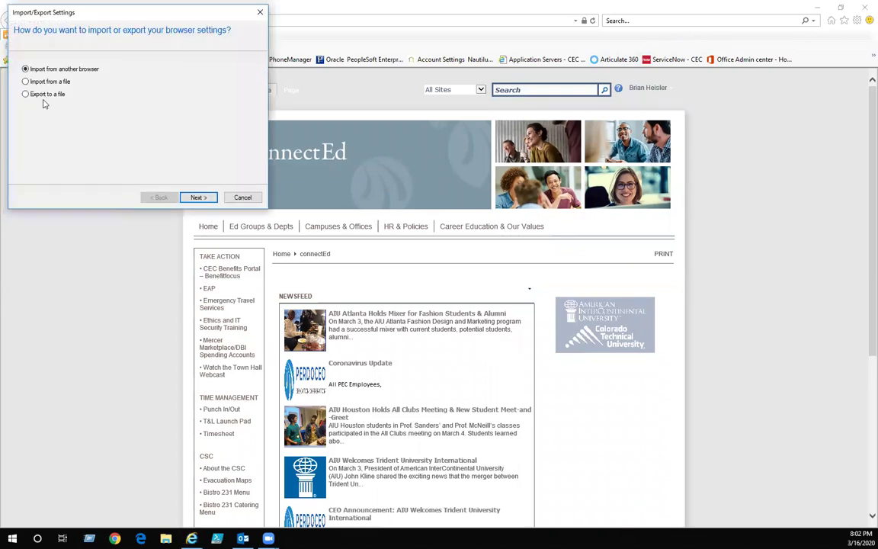
left_click(196, 198)
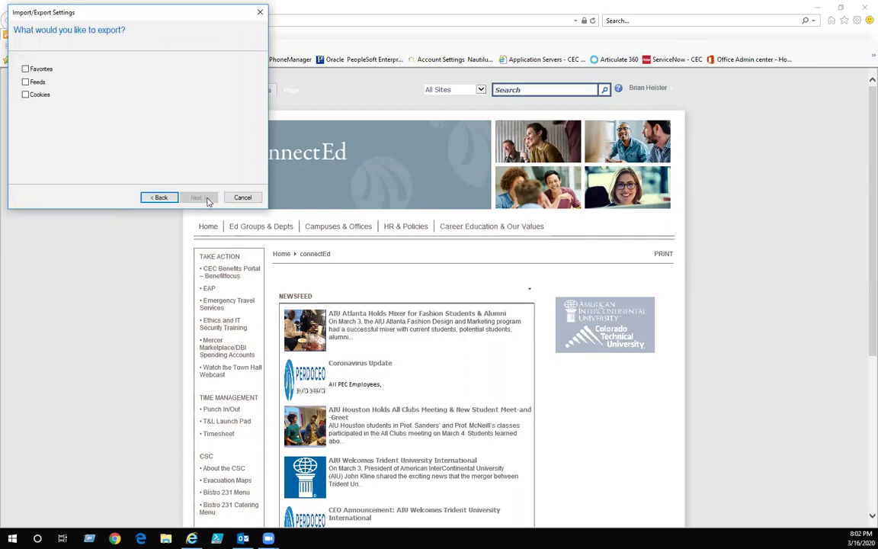
left_click(38, 69)
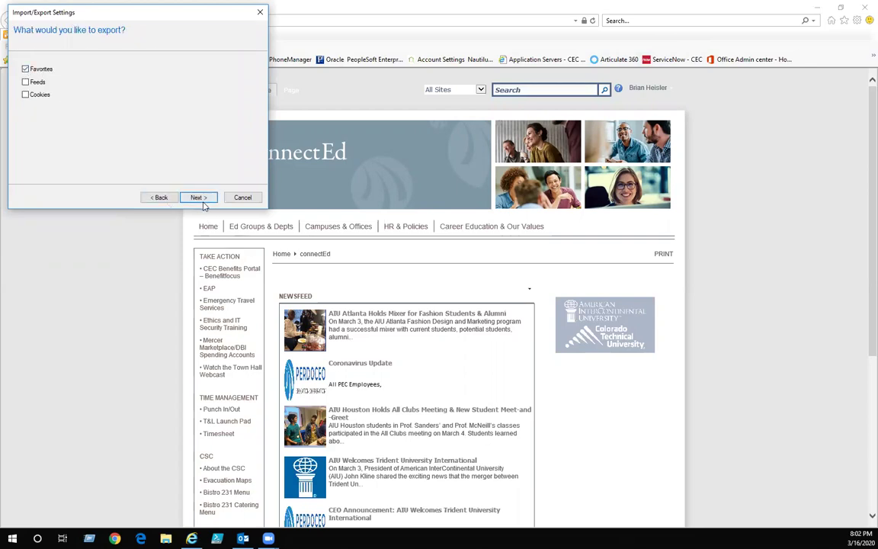
left_click(199, 199)
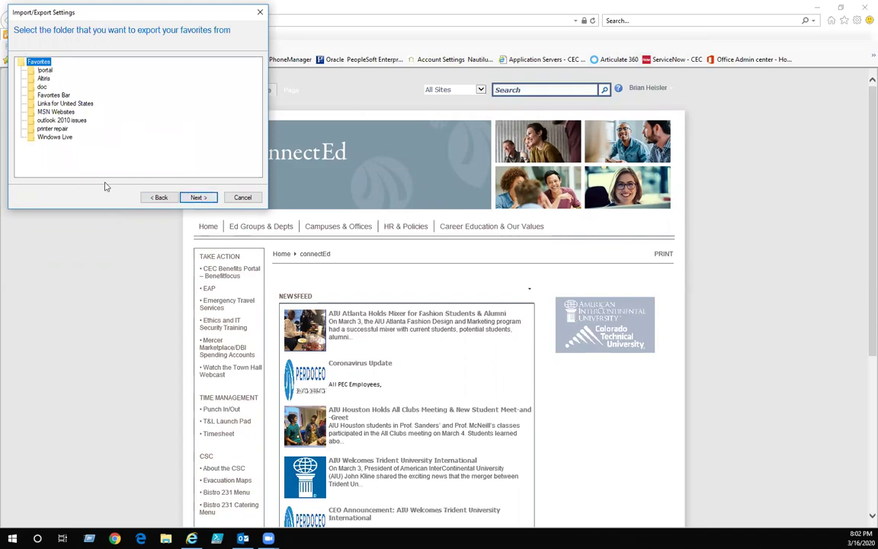
left_click(198, 197)
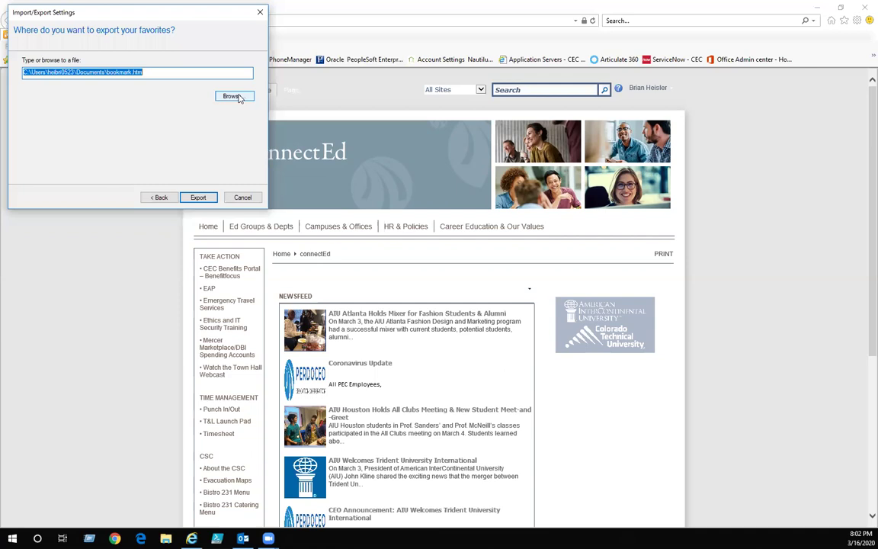
Set the favorites export destination to bookmark.htm on the I: home drive
left_click(232, 96)
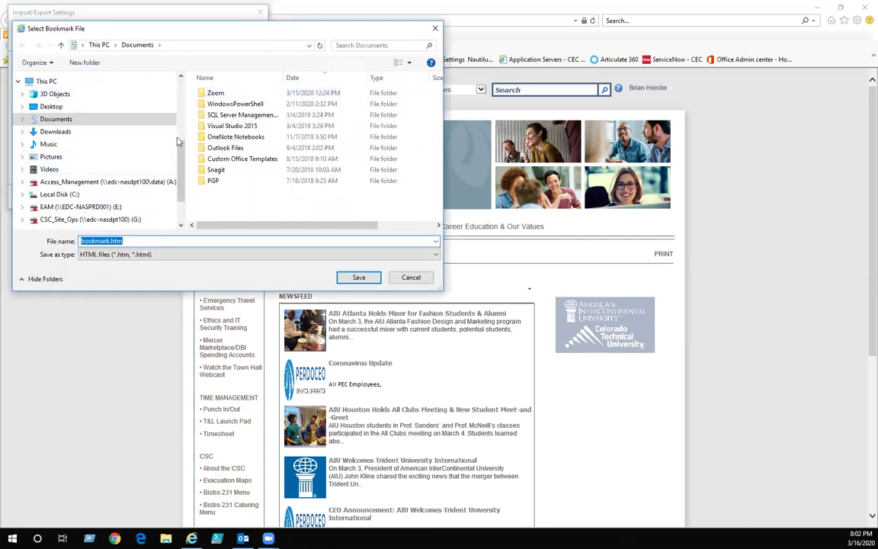
scroll(164, 153, "down", 2)
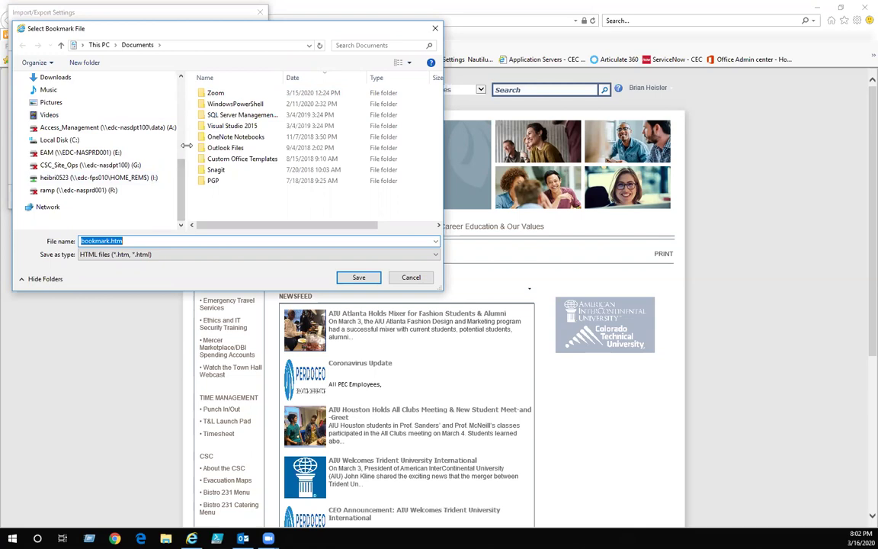
mouse_move(186, 145)
left_mouse_down()
mouse_move(70, 140)
mouse_move(196, 150)
left_mouse_up()
left_click(109, 178)
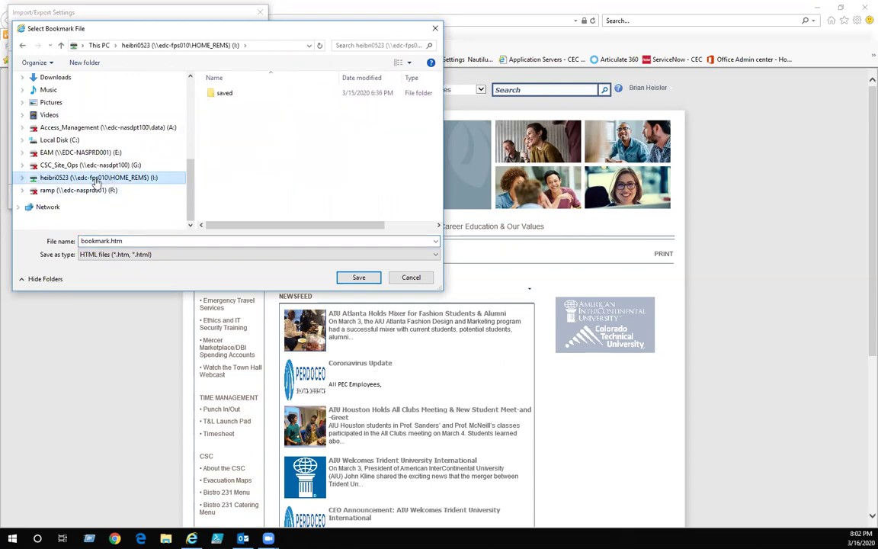
left_click(108, 241)
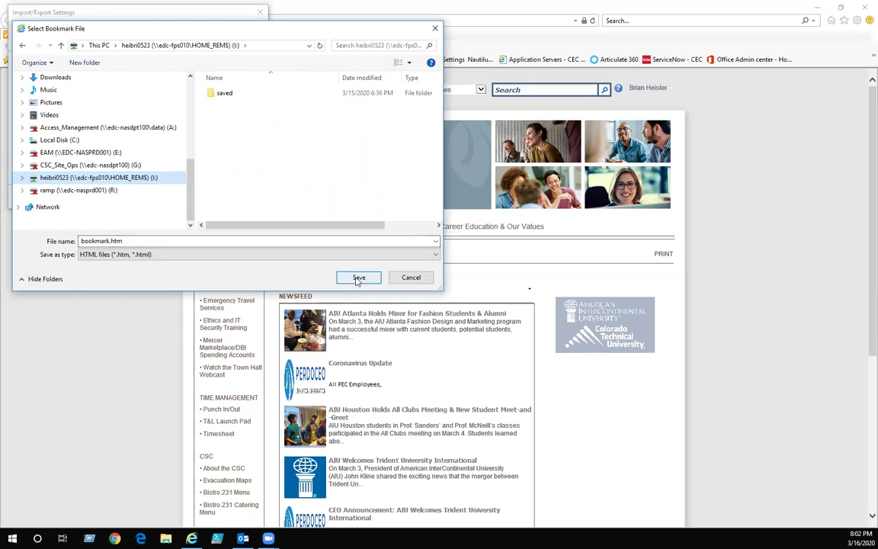
left_click(358, 277)
Export the favorites to the chosen file, finish the wizard and close the browser
left_click(192, 198)
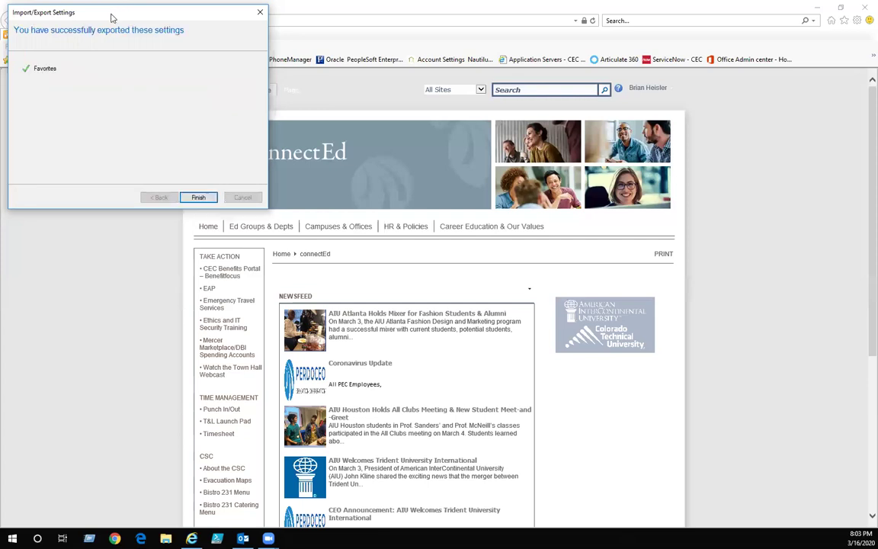
left_click(198, 197)
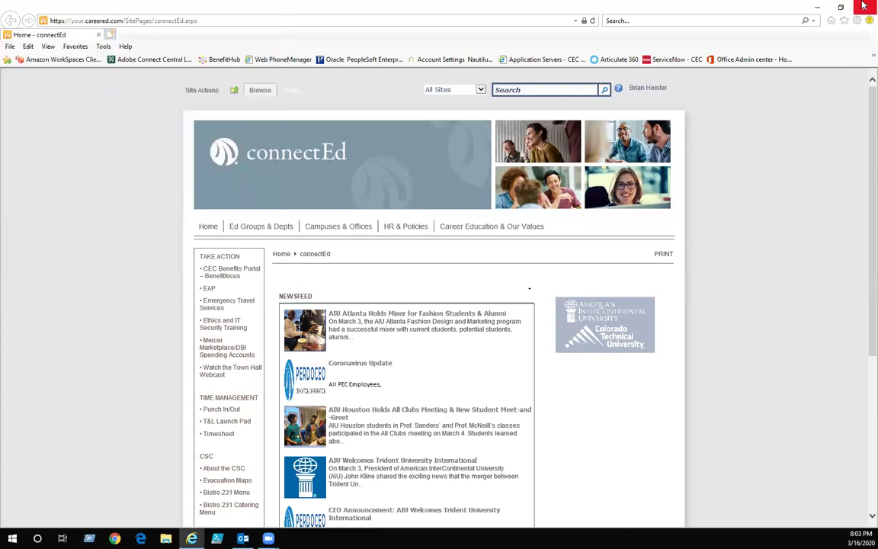
left_click(865, 9)
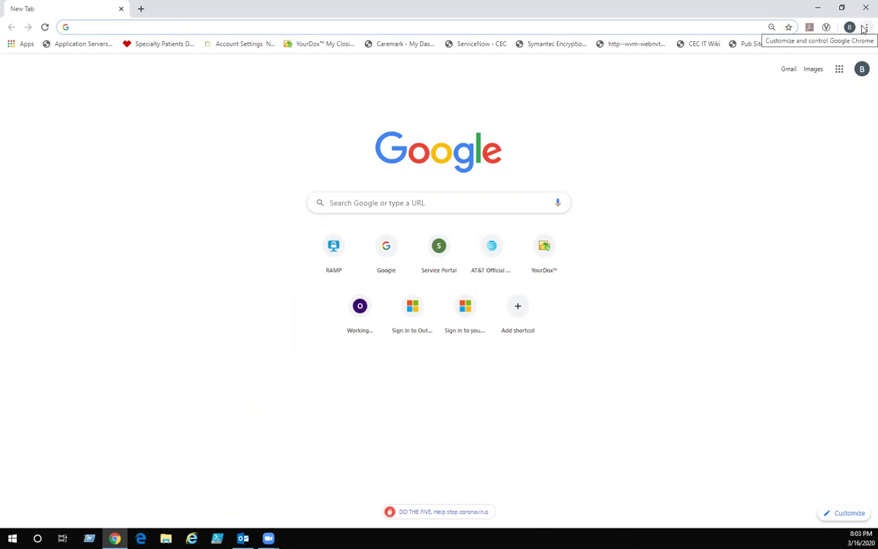
In Google Chrome, open the bookmark manager and start exporting the bookmarks
left_click(864, 28)
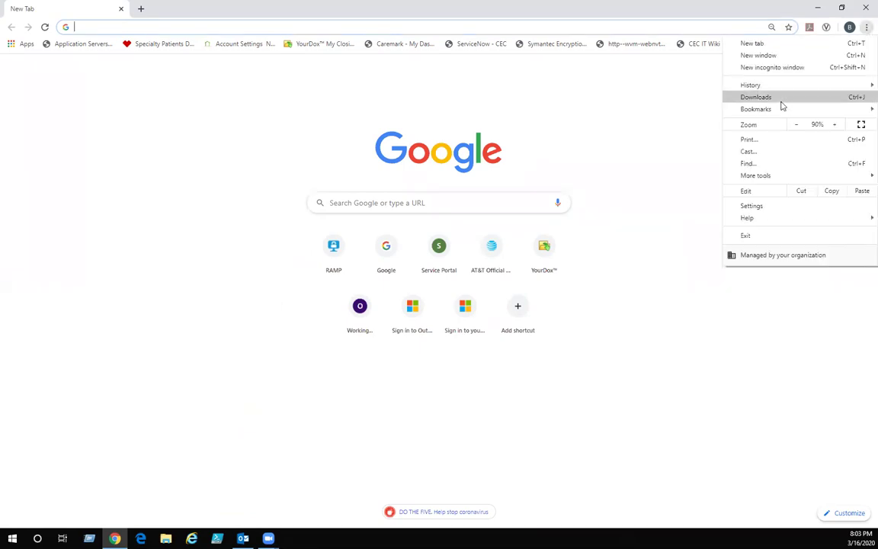
mouse_move(775, 112)
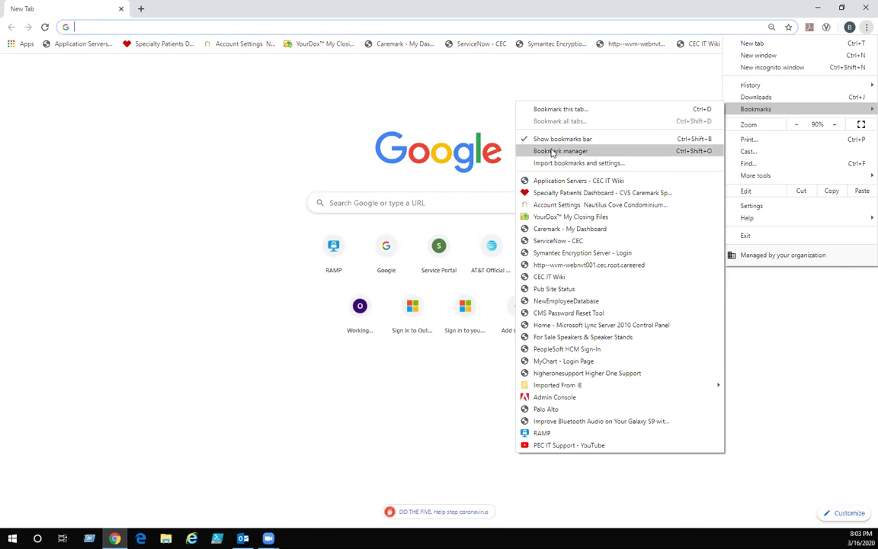
left_click(581, 155)
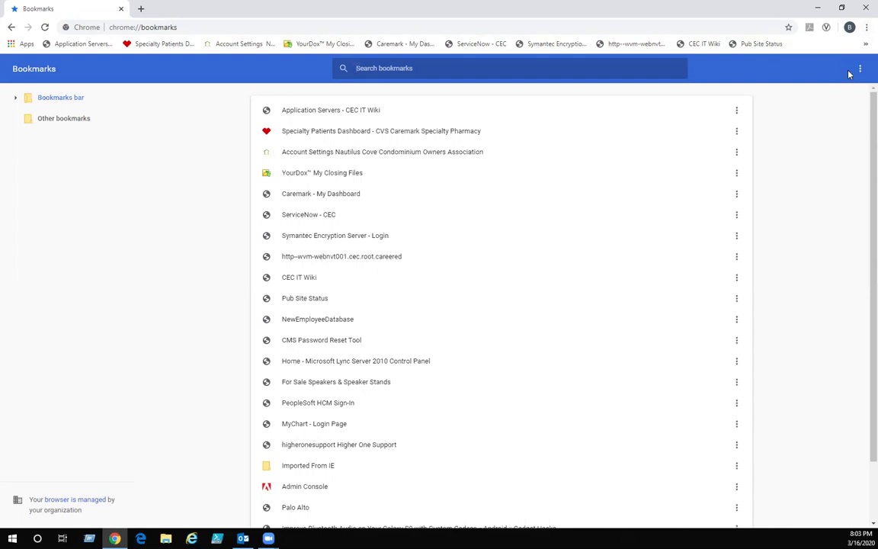
left_click(859, 70)
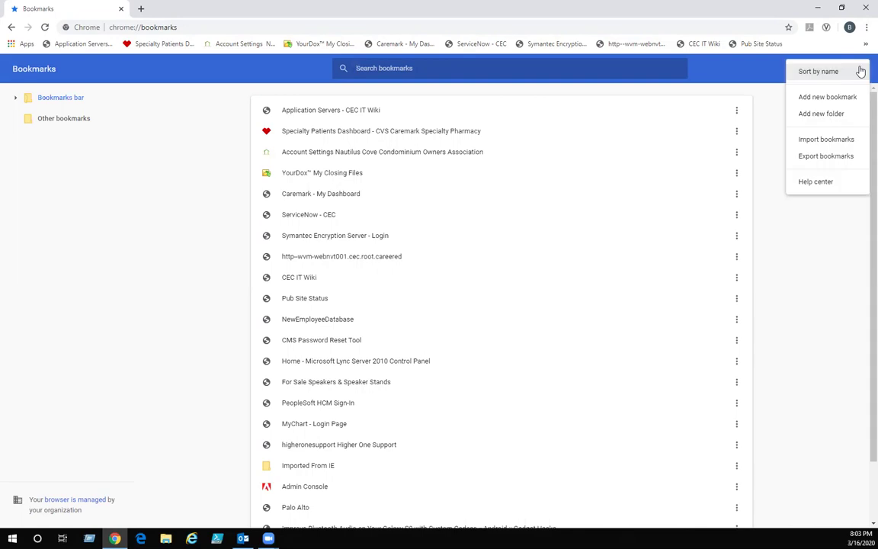
left_click(836, 158)
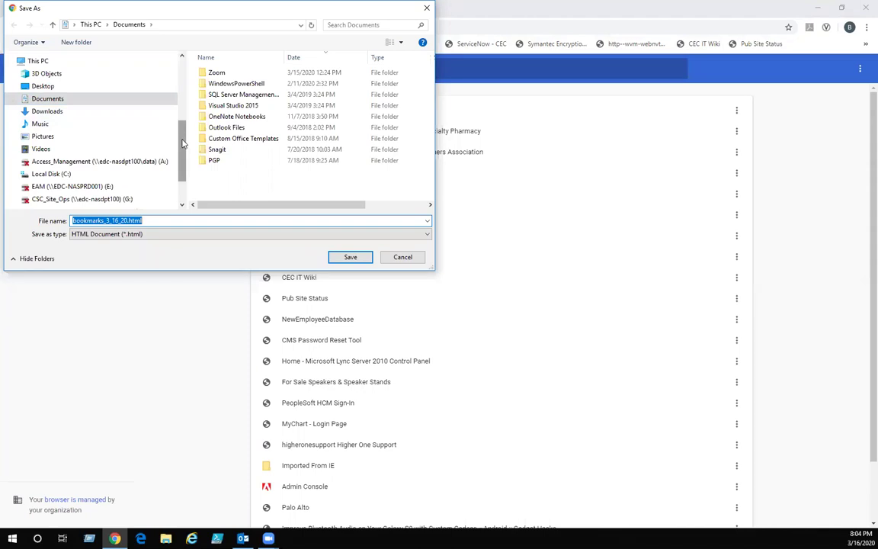
Save the exported bookmarks as Chrome.html on the I: home drive and close the browser
scroll(175, 144, "down", 1)
left_click(122, 169)
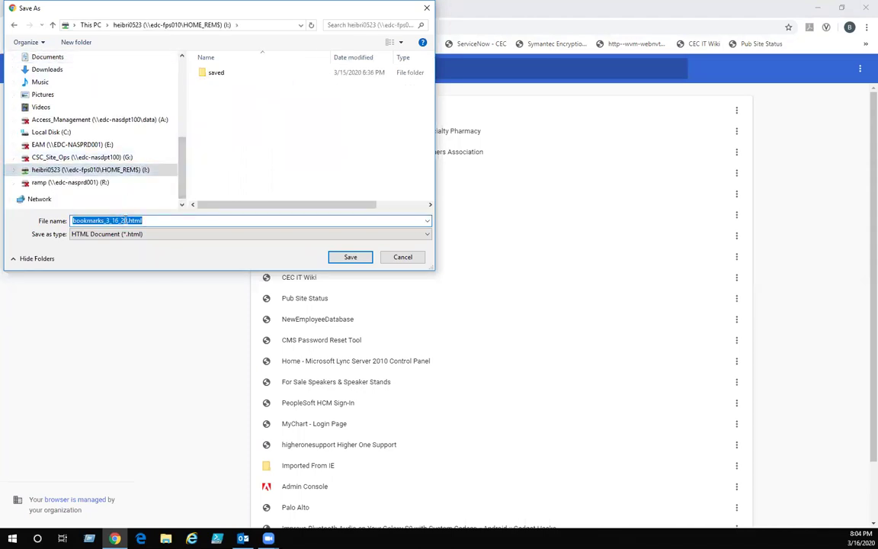
left_click_drag(124, 220, 20, 217)
type("Chrom")
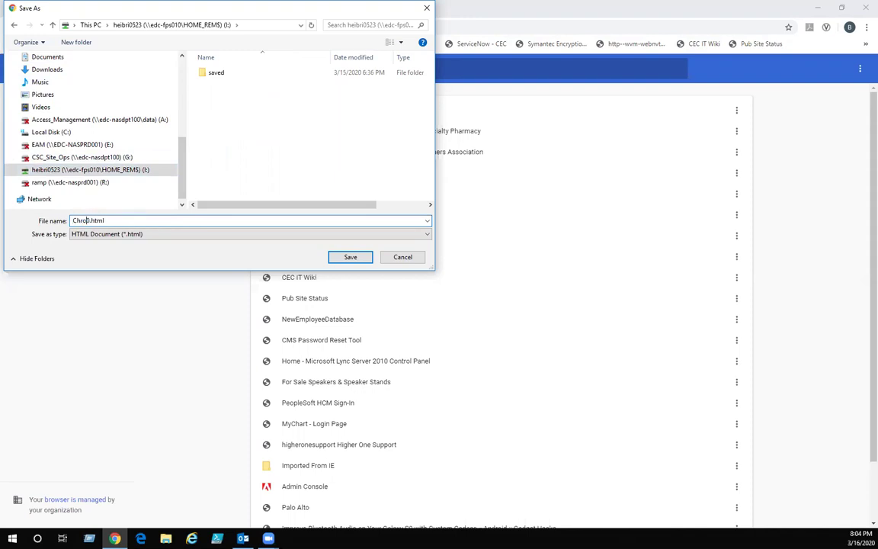
type("e")
key("Delete")
left_click(350, 258)
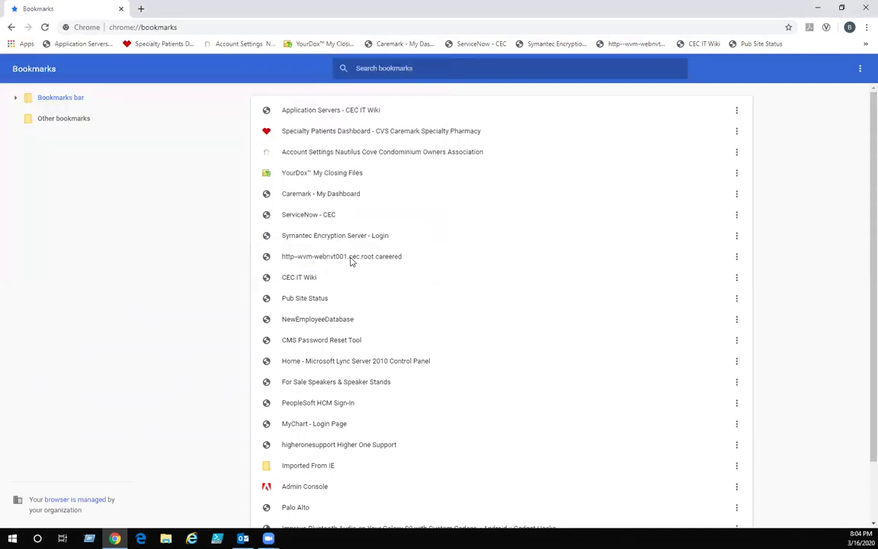
left_click(865, 10)
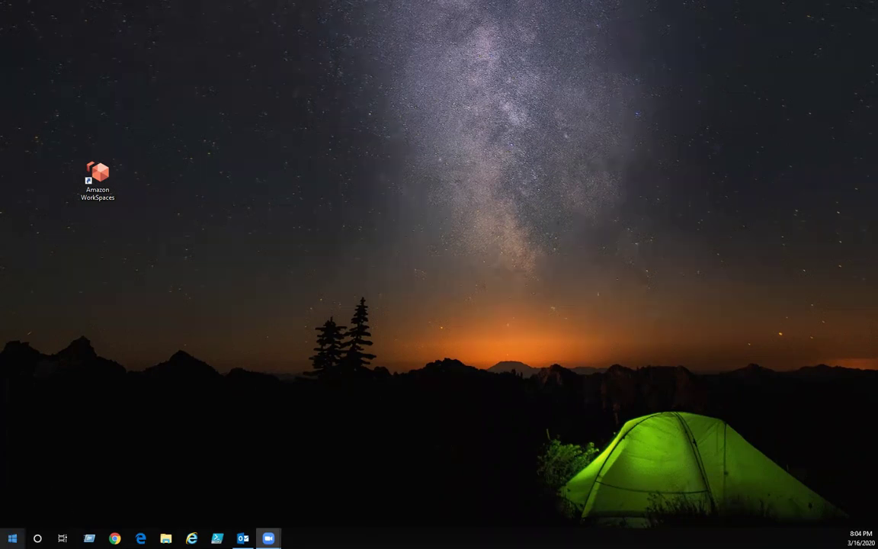
Open File Explorer, move its window clear of the desktop icon and display the contents of the I: home drive
right_click(13, 539)
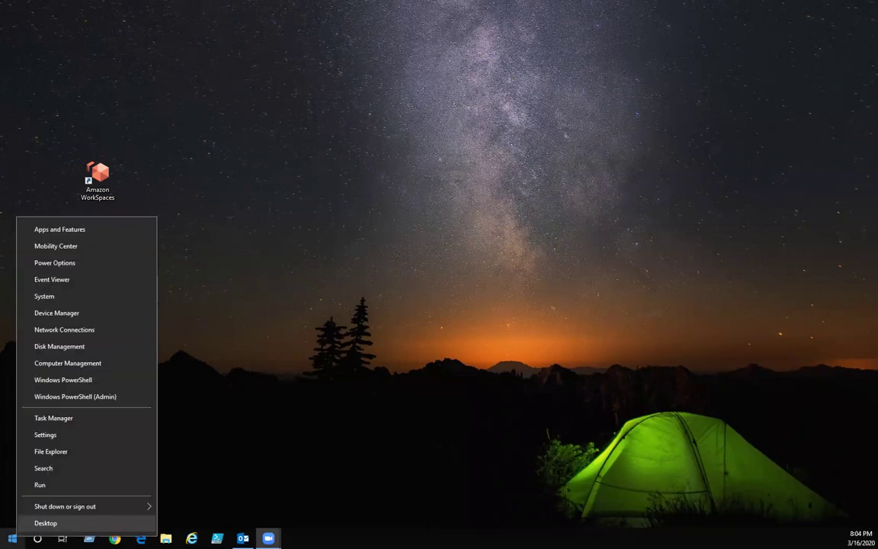
left_click(54, 457)
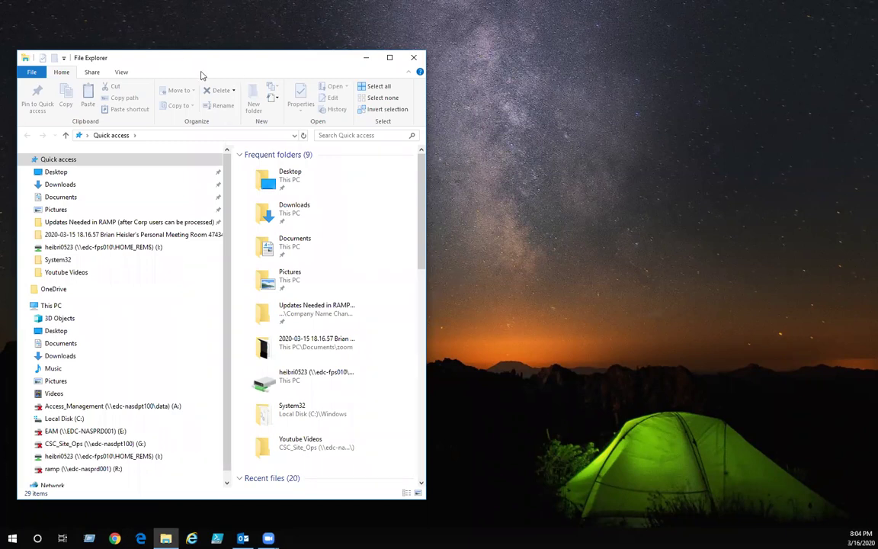
left_click_drag(122, 58, 593, 44)
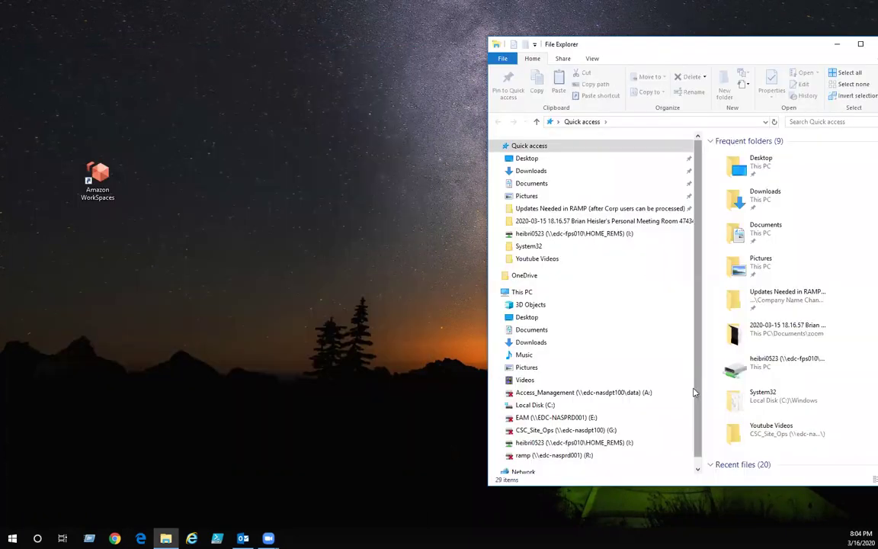
scroll(586, 327, "down", 1)
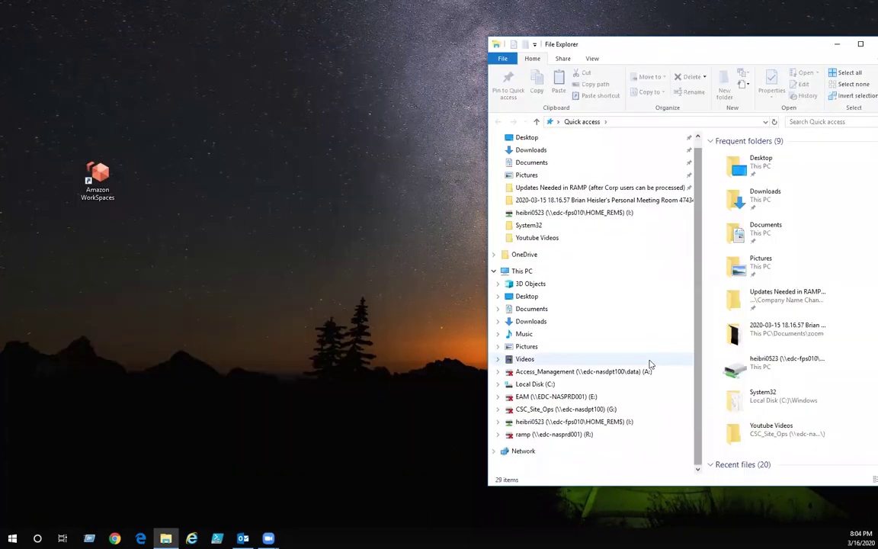
left_click(589, 423)
Create a folder named Documents on the I: home drive
right_click(744, 287)
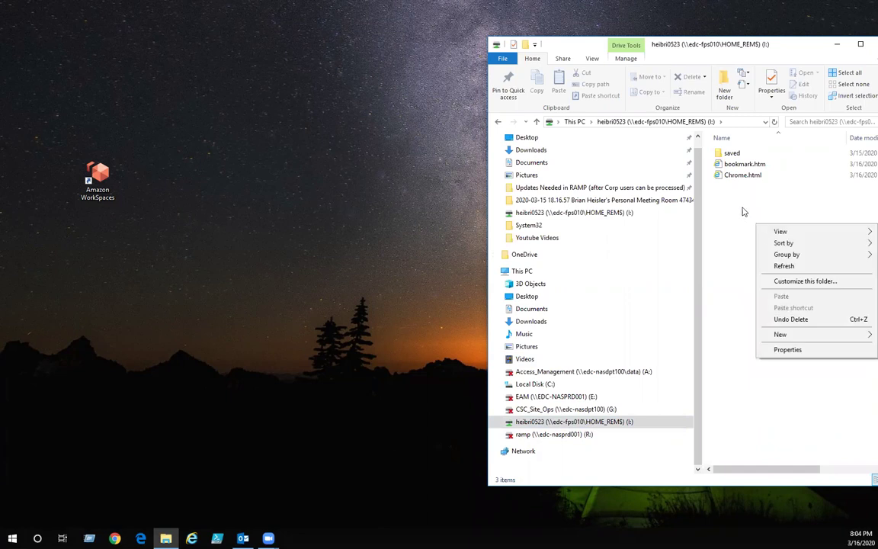
mouse_move(797, 337)
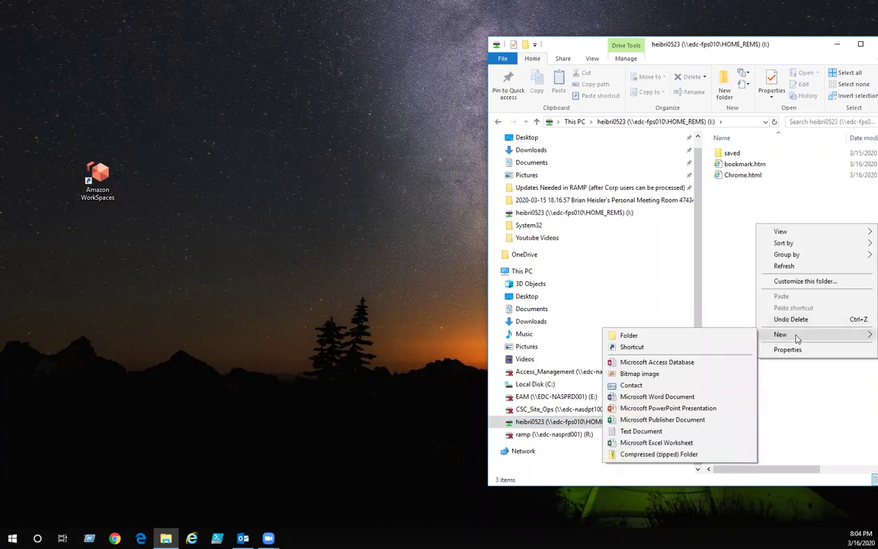
left_click(641, 335)
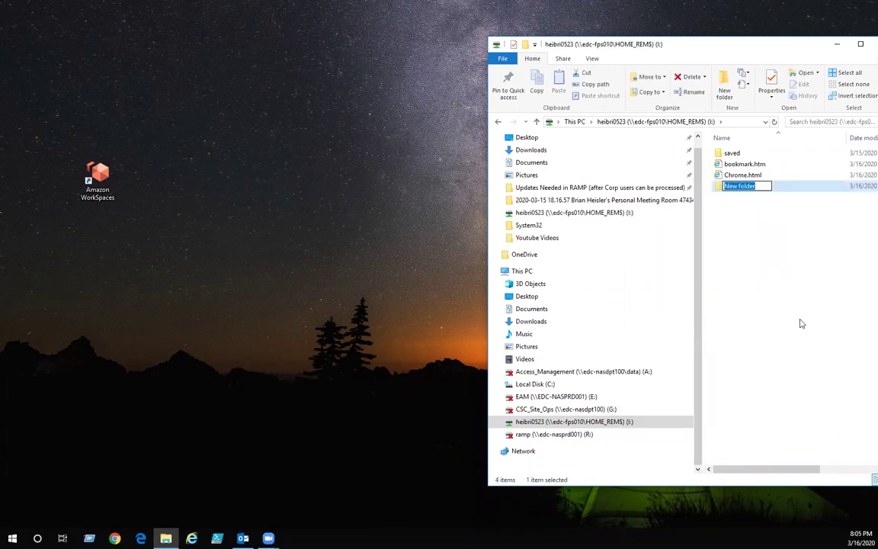
type("Docu")
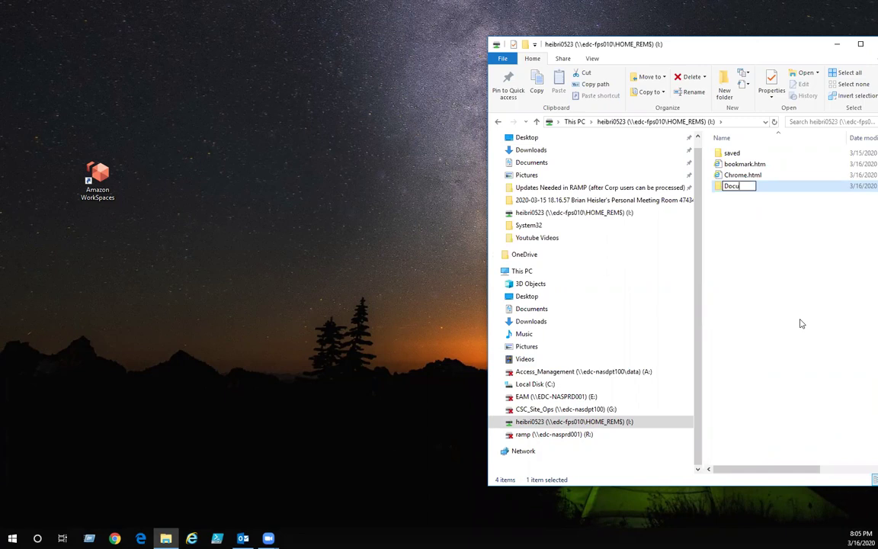
type("ments")
left_click(765, 278)
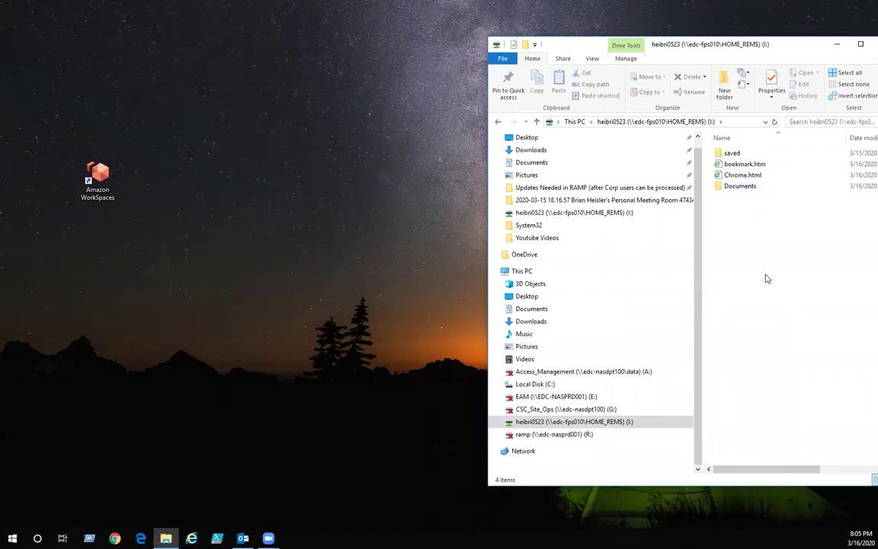
Create another folder named Desktop on the I: home drive
right_click(759, 276)
mouse_move(779, 385)
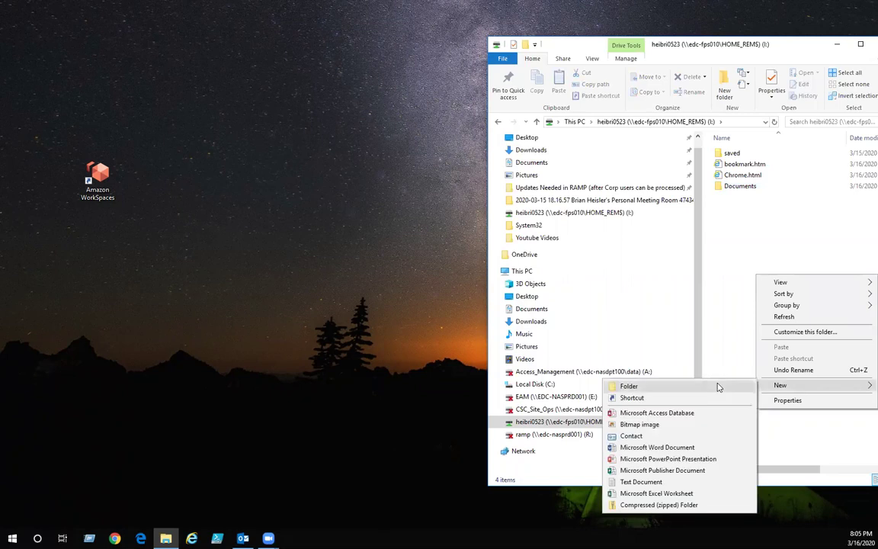
left_click(719, 440)
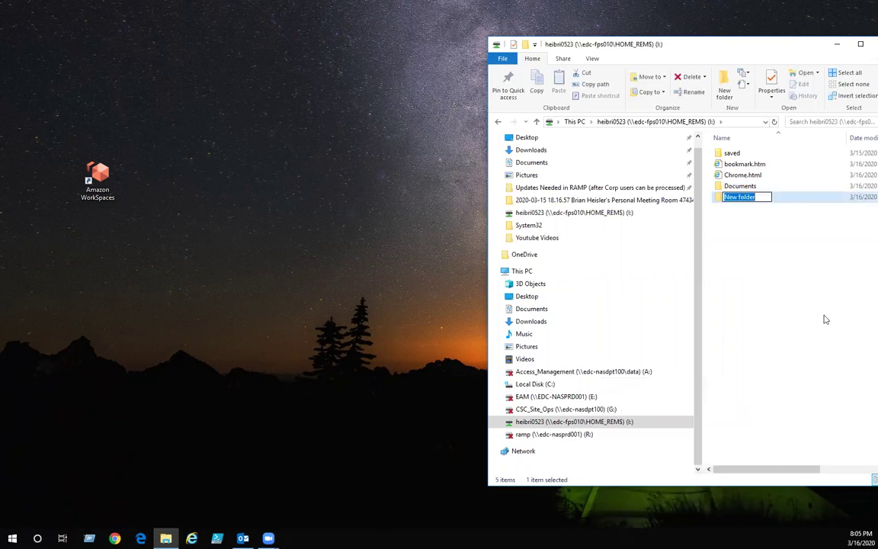
type("Desktop")
left_click(803, 349)
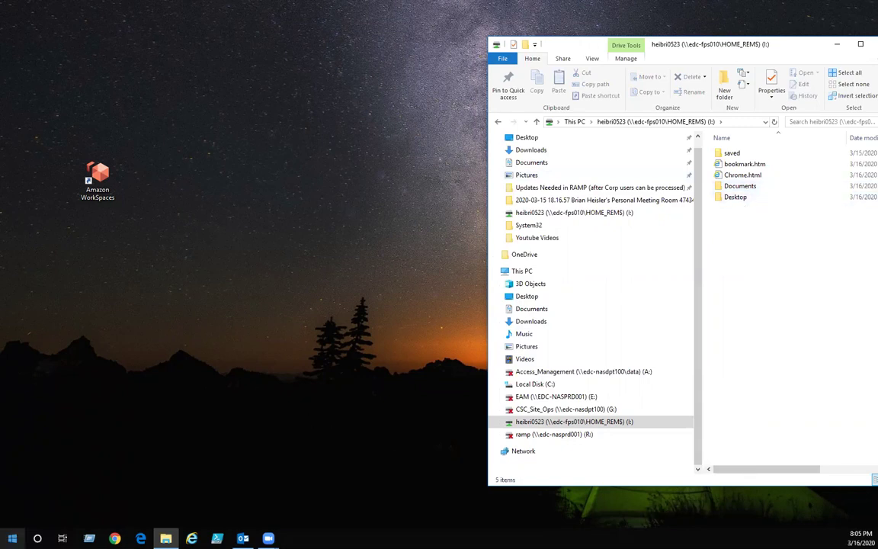
Open a second File Explorer window beside the home drive window and display the local Documents folder
right_click(12, 539)
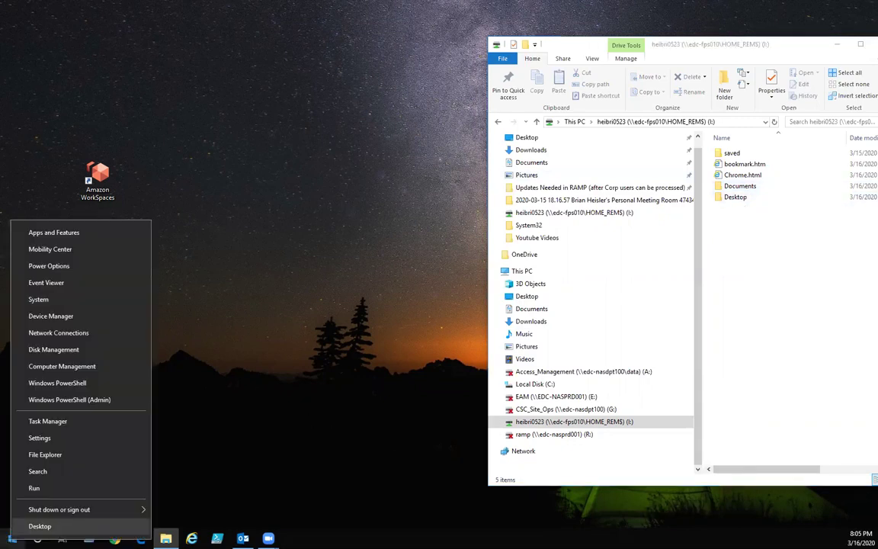
left_click(54, 456)
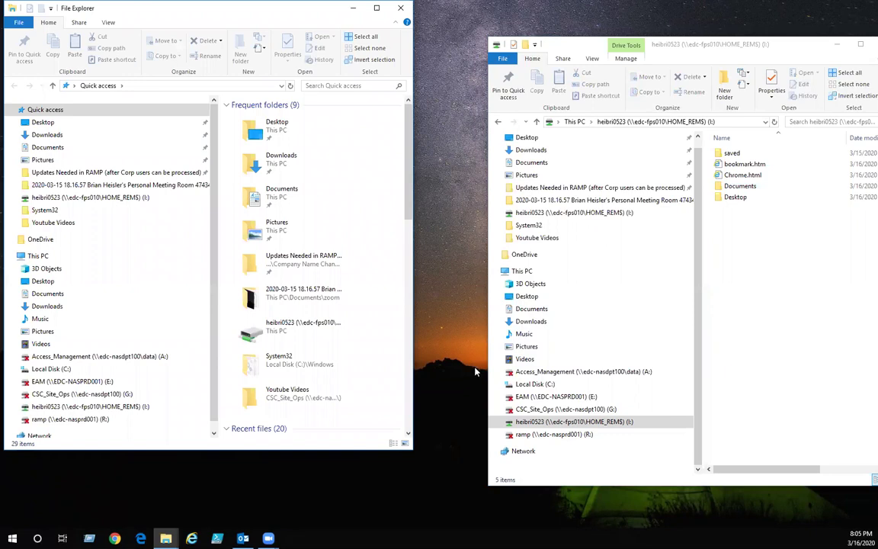
left_click(47, 148)
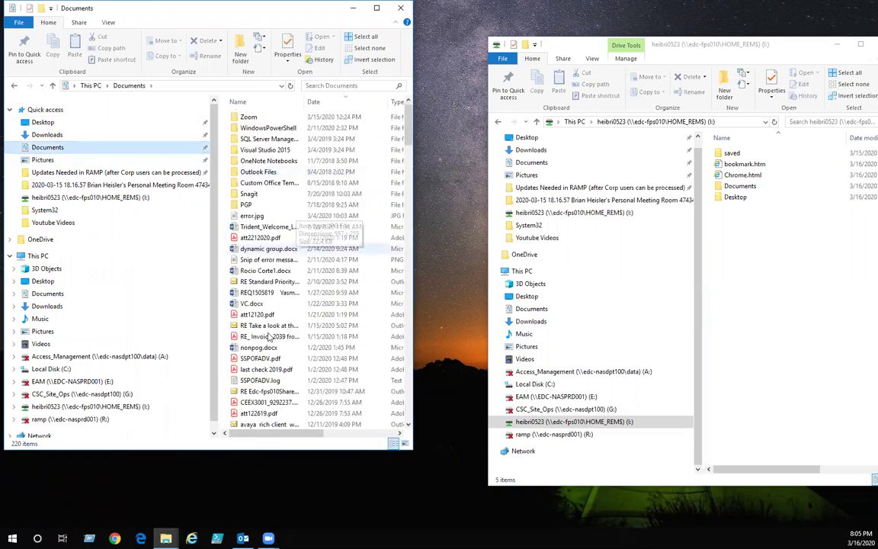
Copy GL Amazon.pdf, Alex2.pdf and CEEX3001_9129484.pdf from the local Documents folder into the Documents folder on the I: drive
scroll(276, 328, "down", 4)
scroll(276, 328, "down", 10)
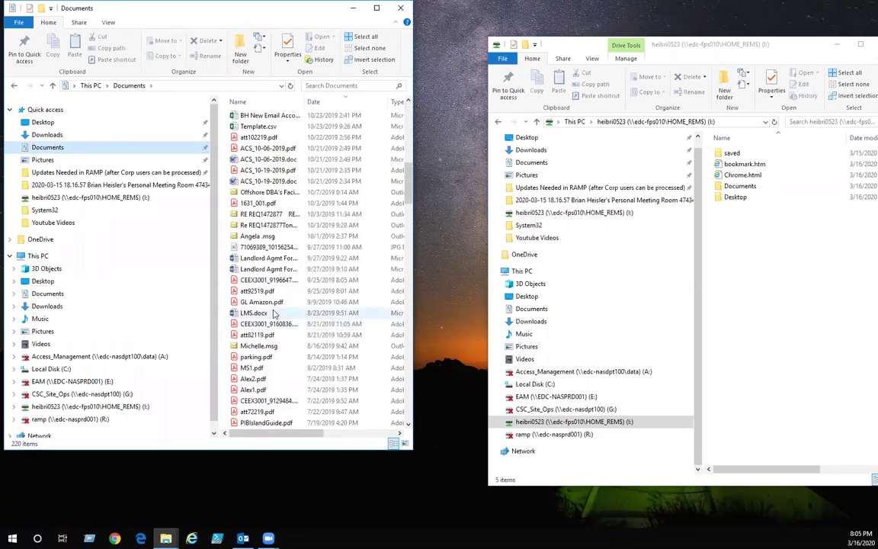
left_click(257, 303)
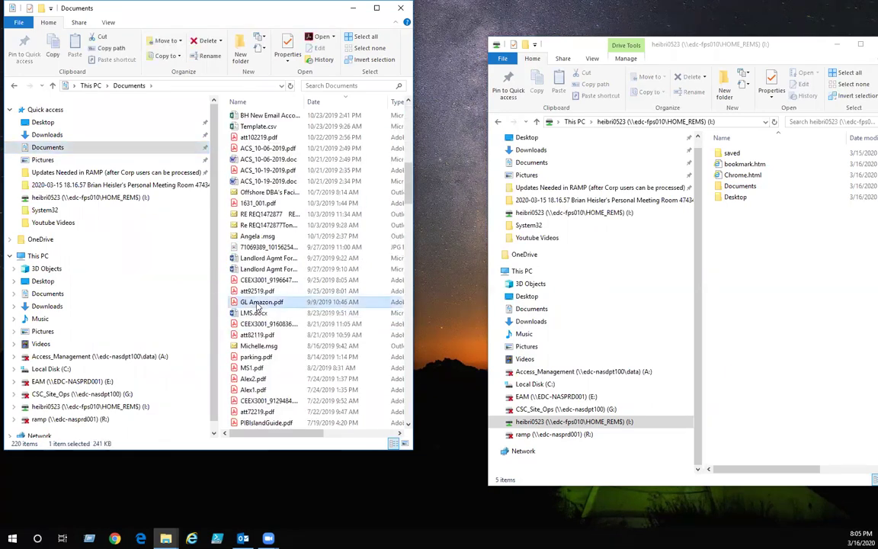
left_click(253, 379, "ctrl")
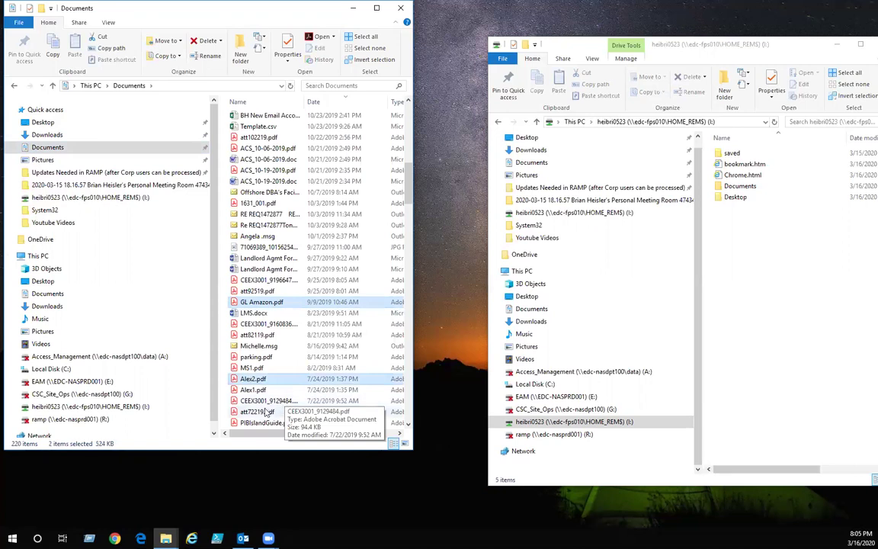
left_click(263, 402, "ctrl")
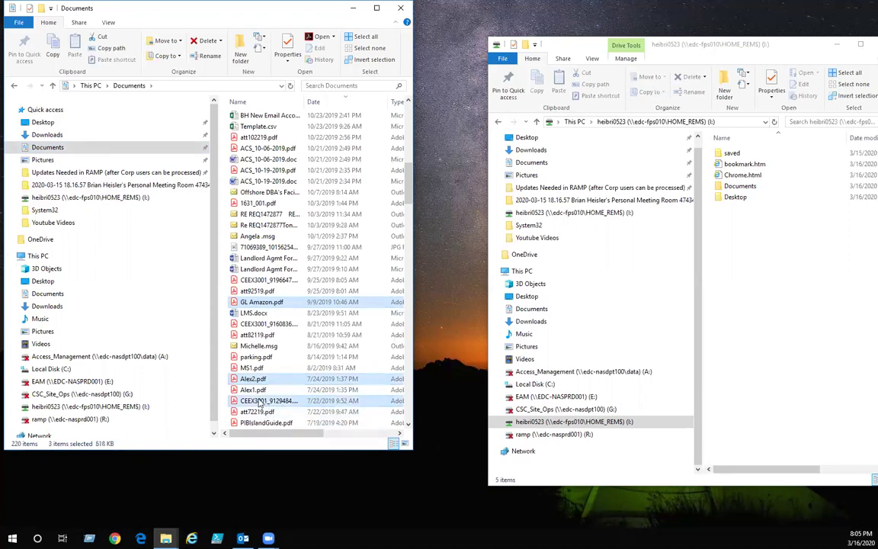
left_click_drag(263, 402, 743, 190)
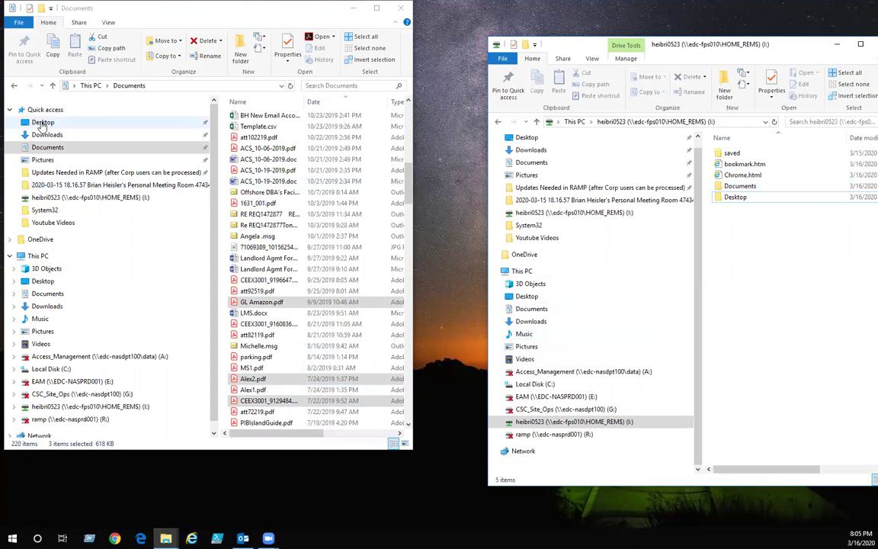
Copy Create video.docx from the local Desktop folder into the Desktop folder on the I: drive
left_click(42, 124)
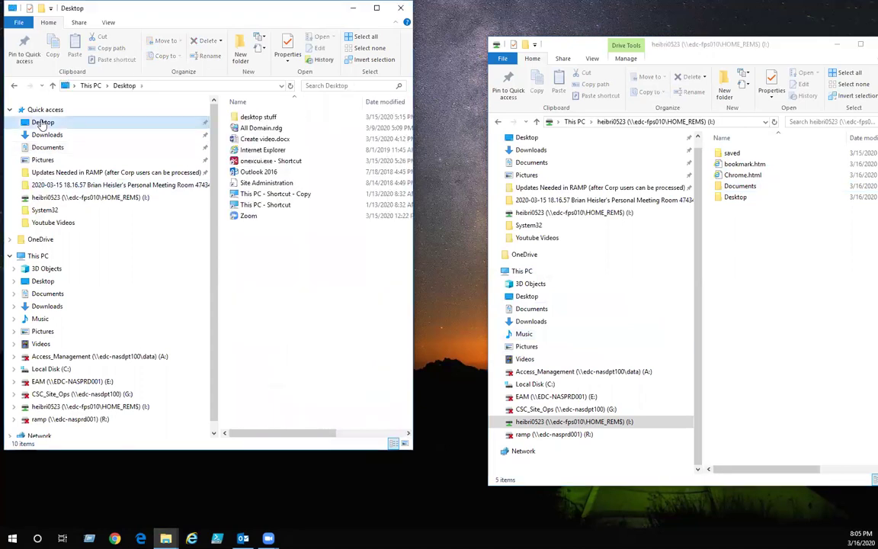
left_click(229, 139)
left_click_drag(246, 141, 736, 197)
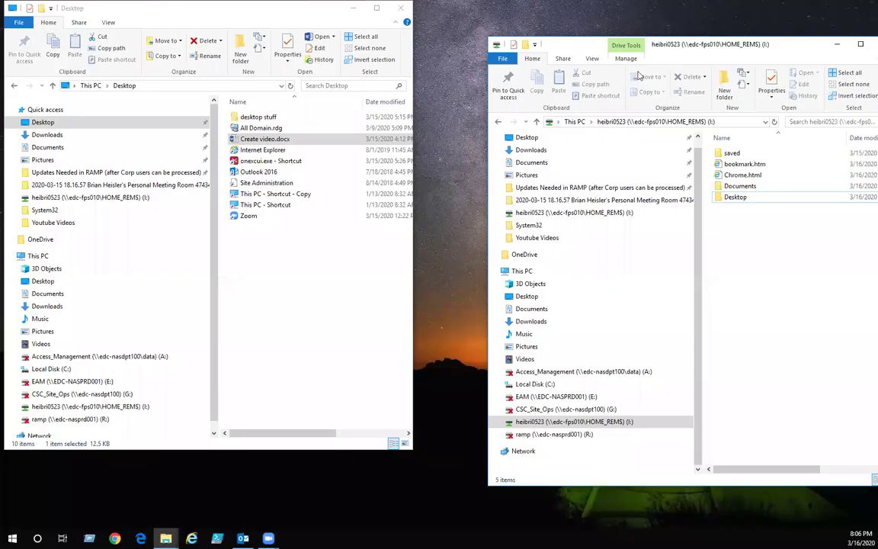
Move the I: drive window clear of the screen edge and close both File Explorer windows
left_click_drag(639, 46, 461, 57)
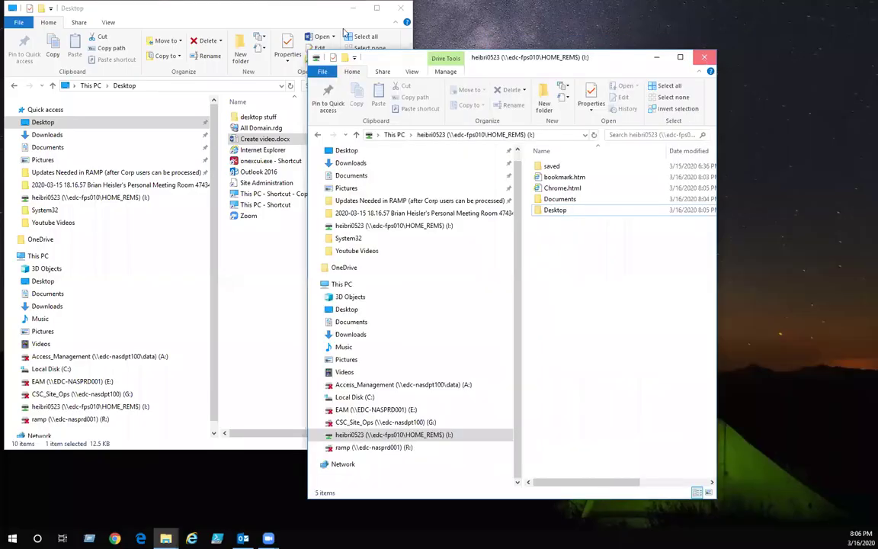
left_click(659, 55)
left_click(400, 8)
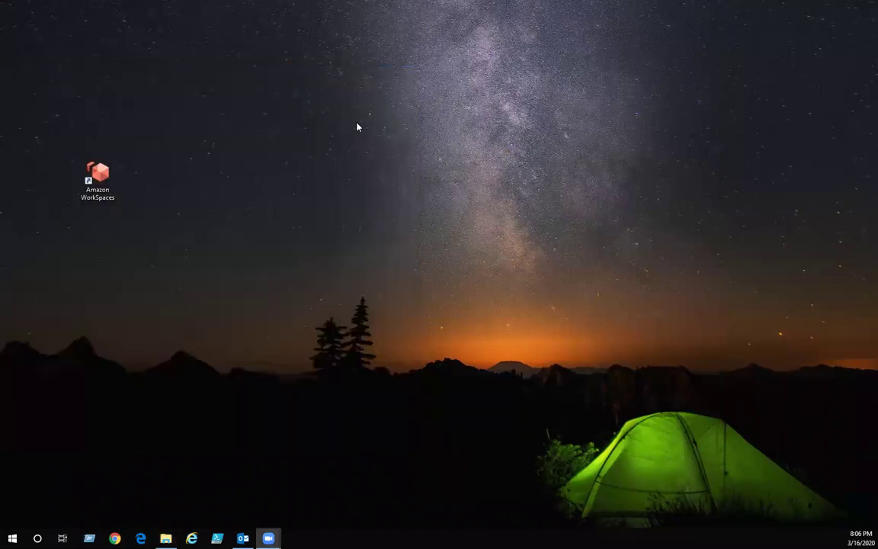
Launch Amazon WorkSpaces, postpone the software update and sign in with the account password
double_click(103, 187)
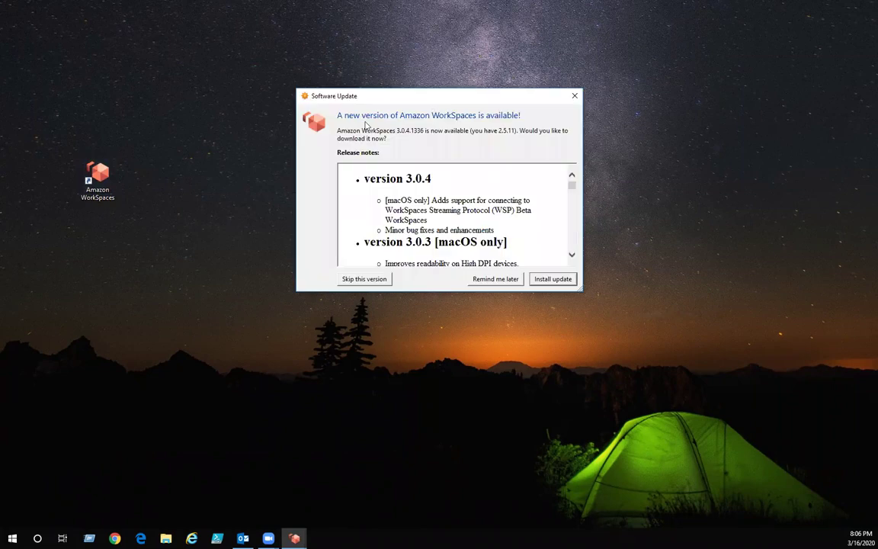
left_click(495, 279)
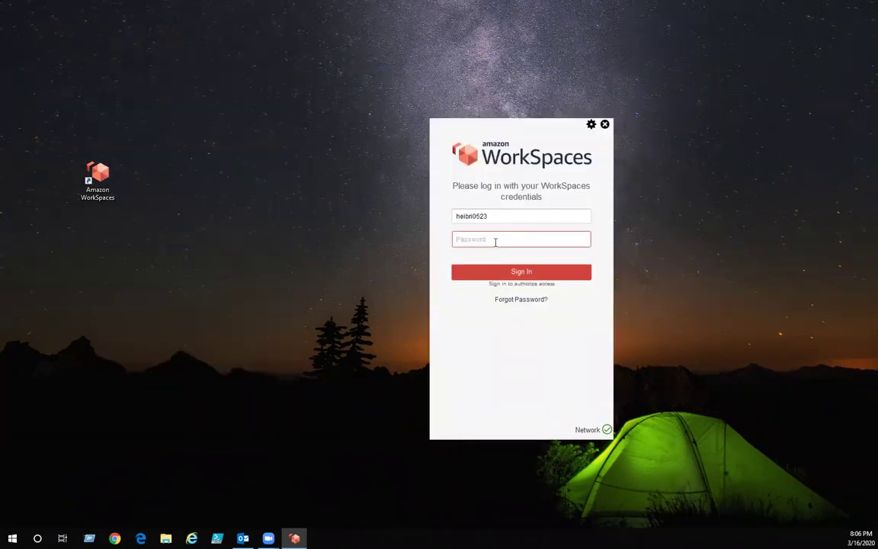
type("****")
left_click(514, 273)
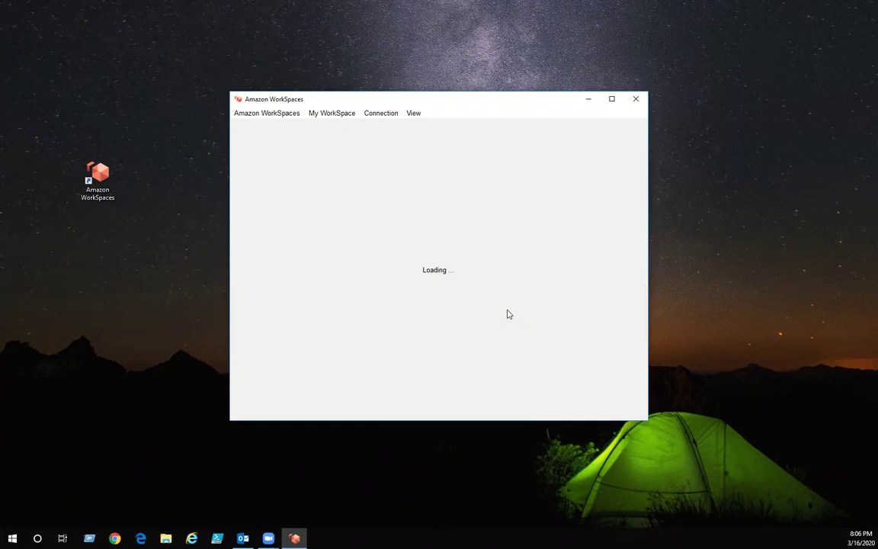
Maximize the WorkSpace window and open Internet Explorer inside the virtual desktop
left_click(611, 97)
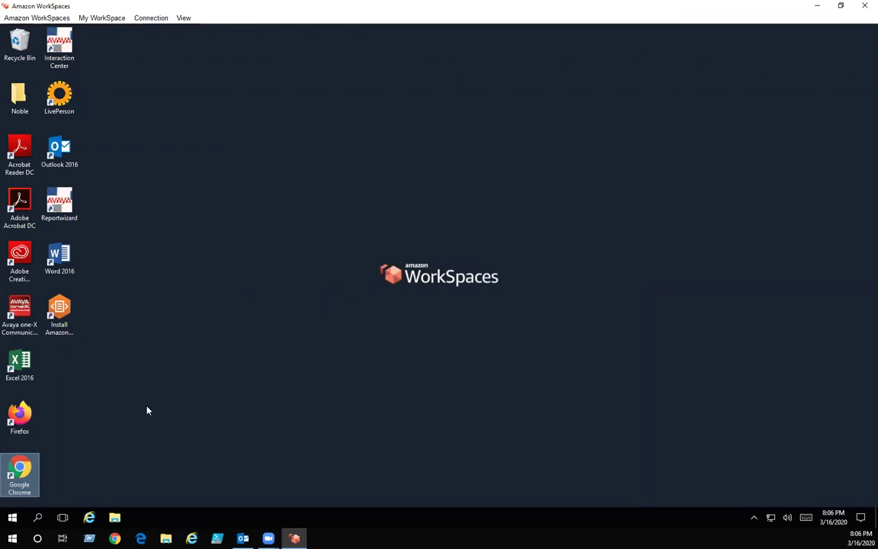
left_click(89, 517)
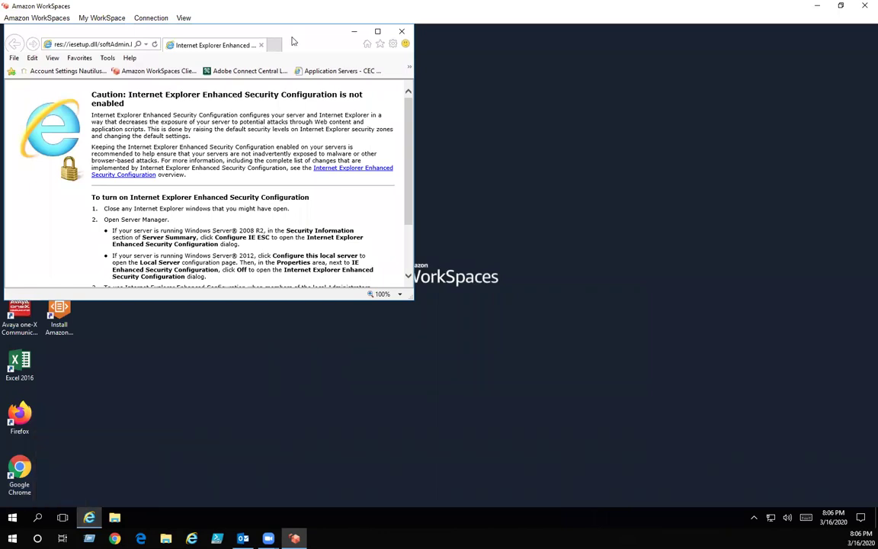
Hide Internet Explorer's menu bar and show it again
right_click(308, 39)
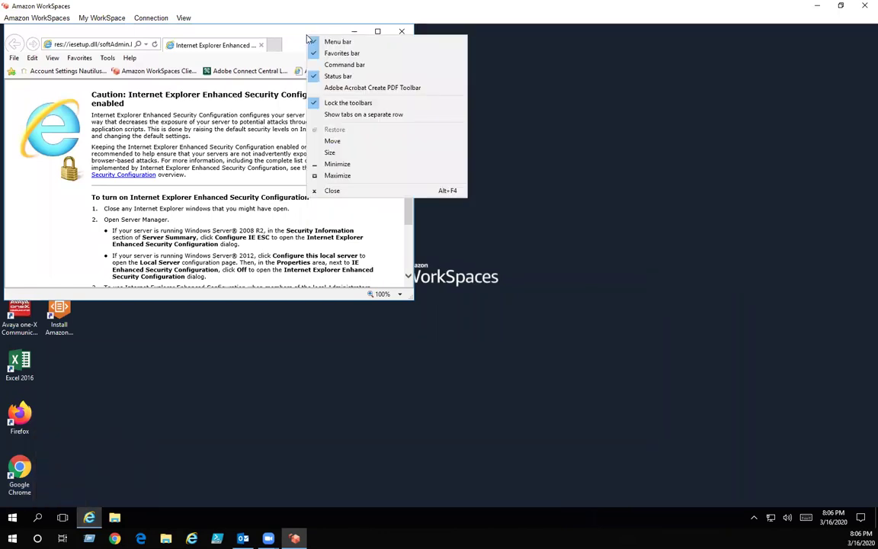
left_click(307, 39)
right_click(272, 34)
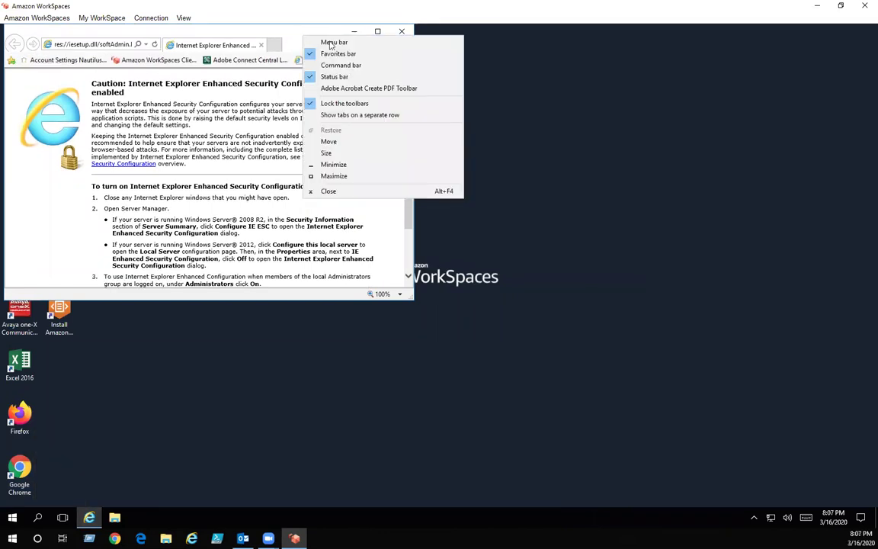
left_click(278, 38)
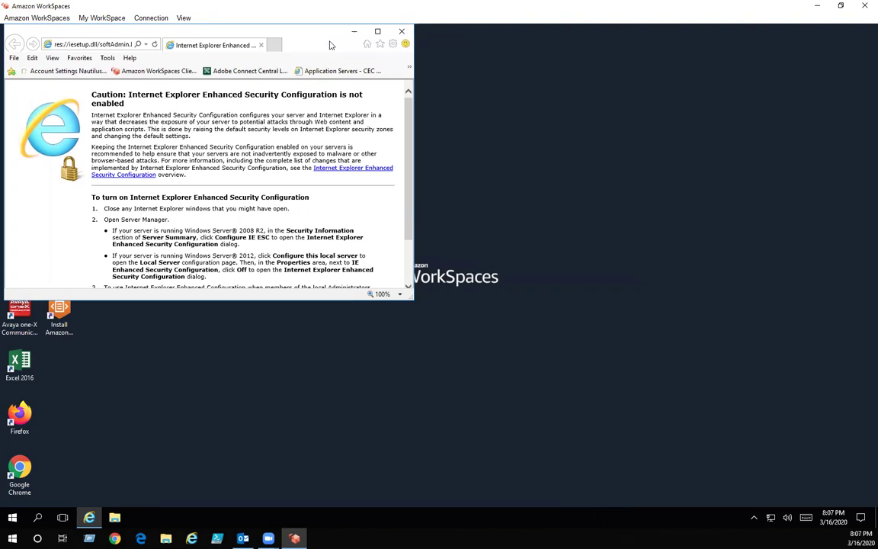
Start importing browser settings from a file in Internet Explorer and select only Favorites for import
left_click(14, 58)
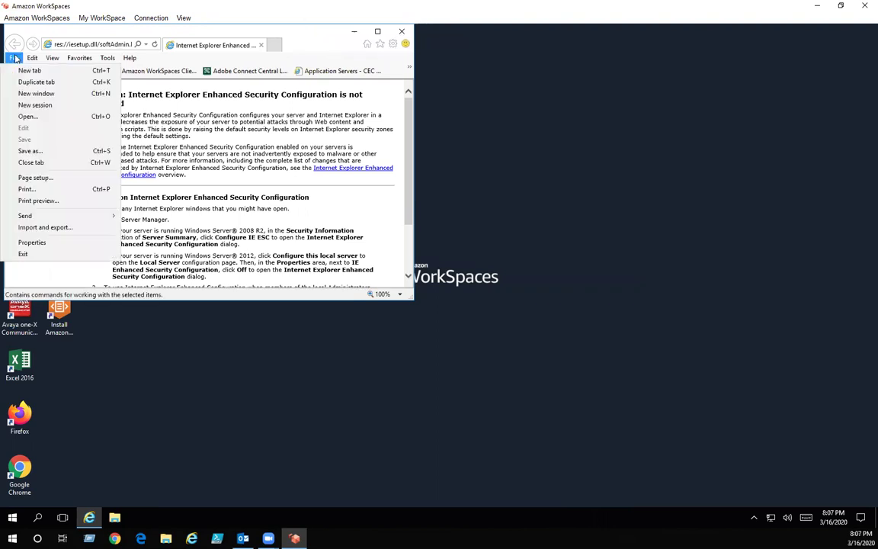
left_click(46, 227)
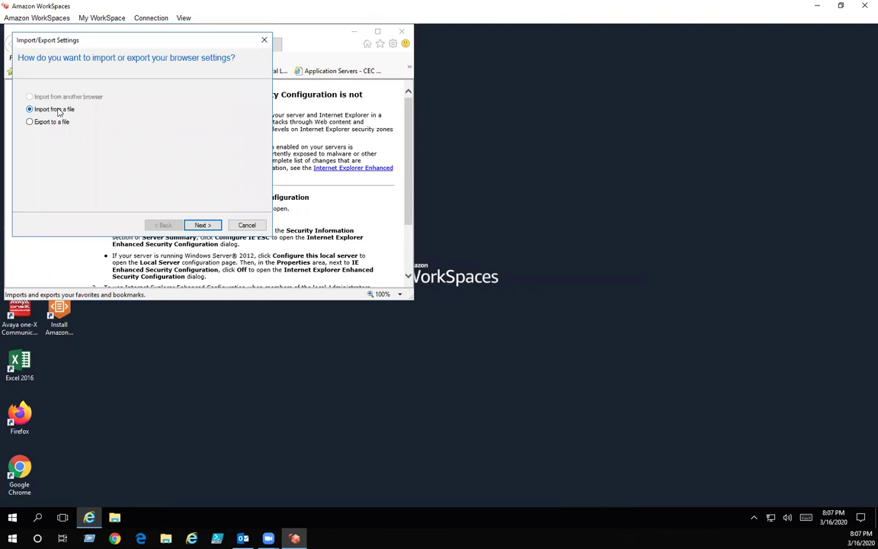
left_click(202, 225)
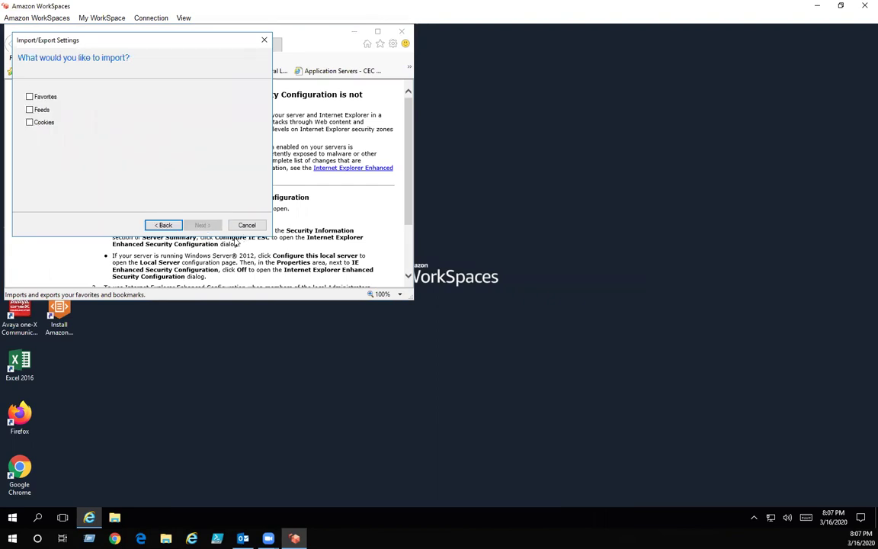
left_click(29, 96)
left_click(202, 225)
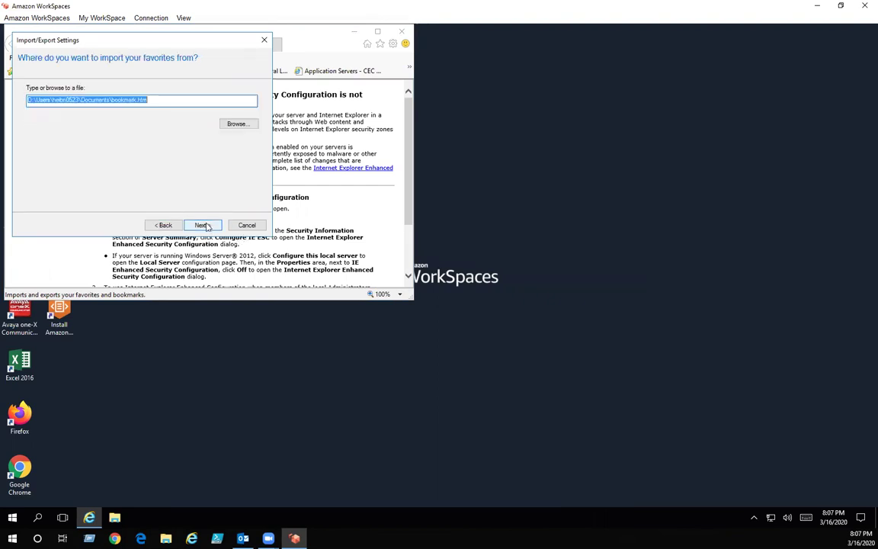
Browse to the I: home drive and choose bookmark.htm as the file to import the favorites from
left_click(242, 125)
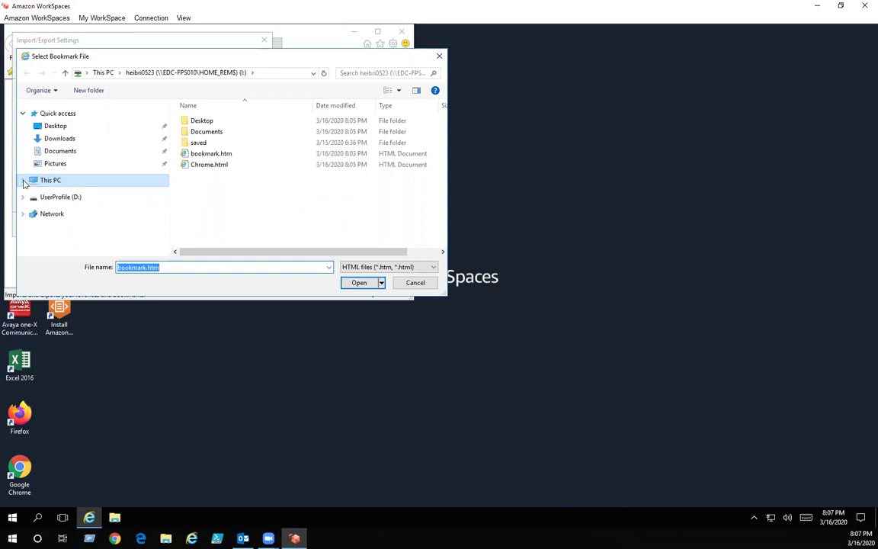
left_click(24, 181)
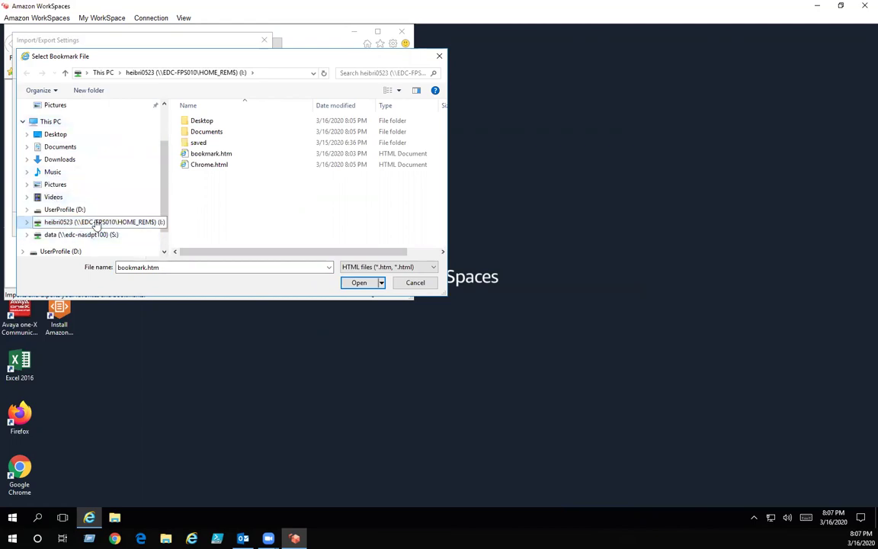
double_click(214, 156)
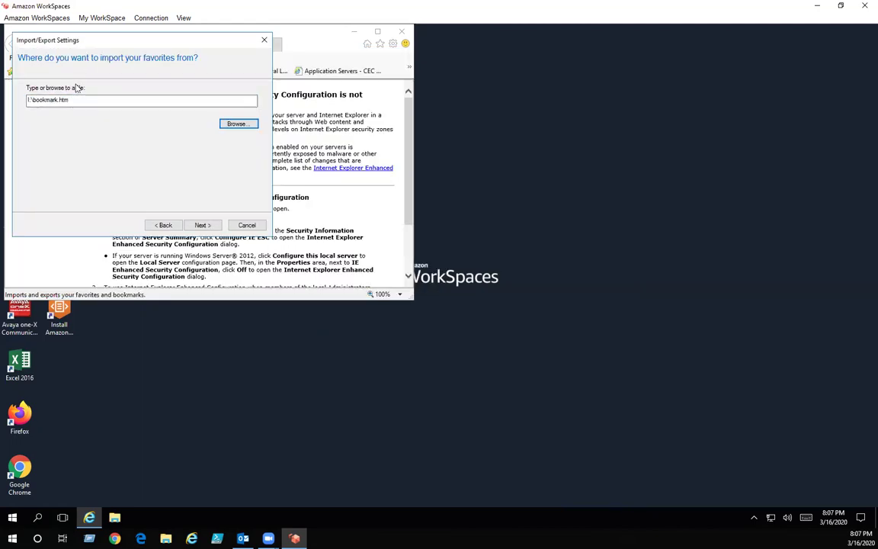
Import the bookmark.htm favorites into the top-level Favorites folder and finish the import
left_click(204, 225)
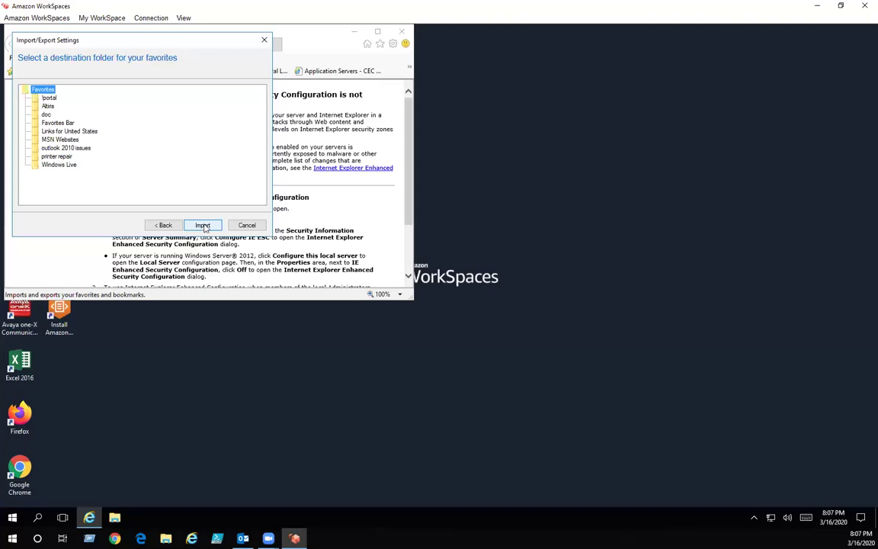
left_click(203, 225)
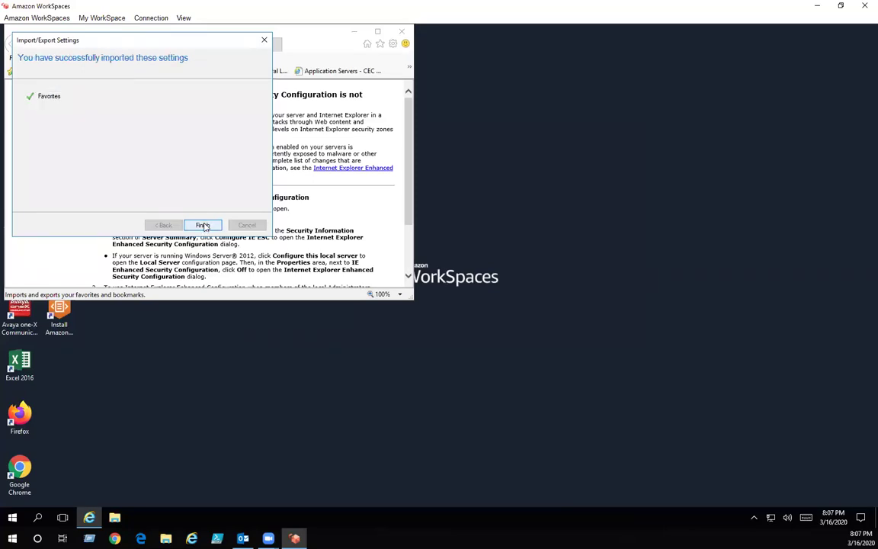
left_click(203, 225)
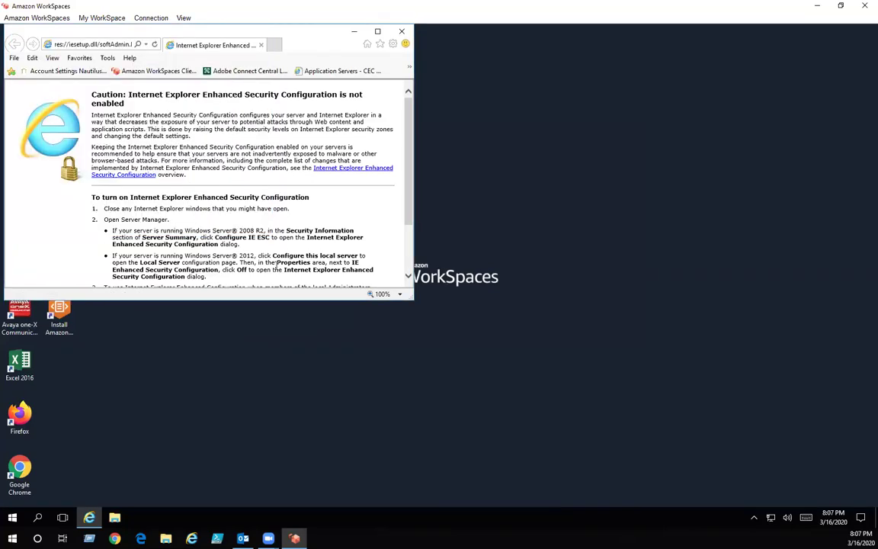
Set Internet Explorer's home page to your.careered.com in its Internet options and apply the change
left_click(105, 59)
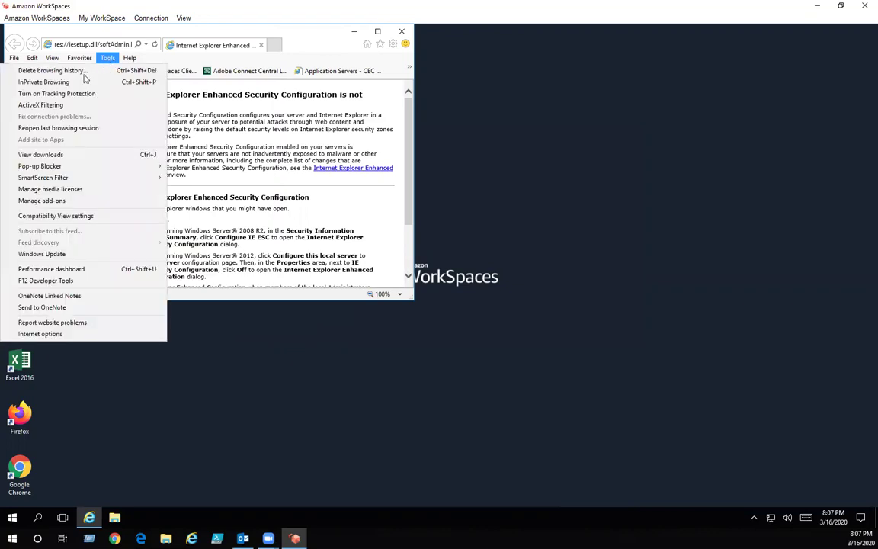
left_click(70, 334)
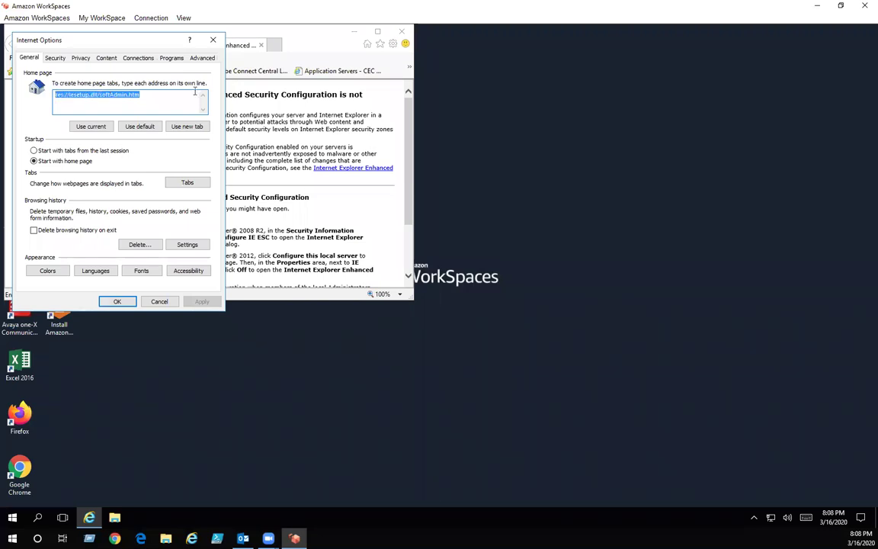
type("your.careered.com")
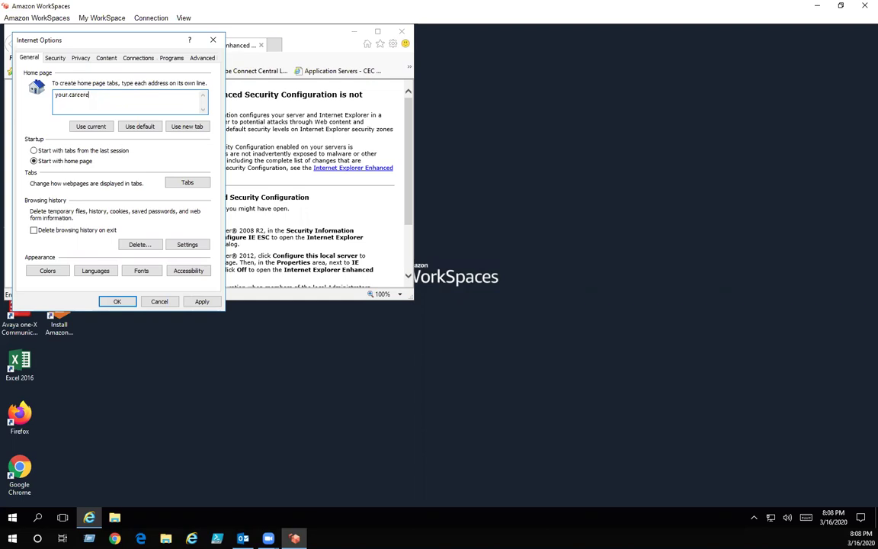
left_click(201, 301)
left_click(127, 303)
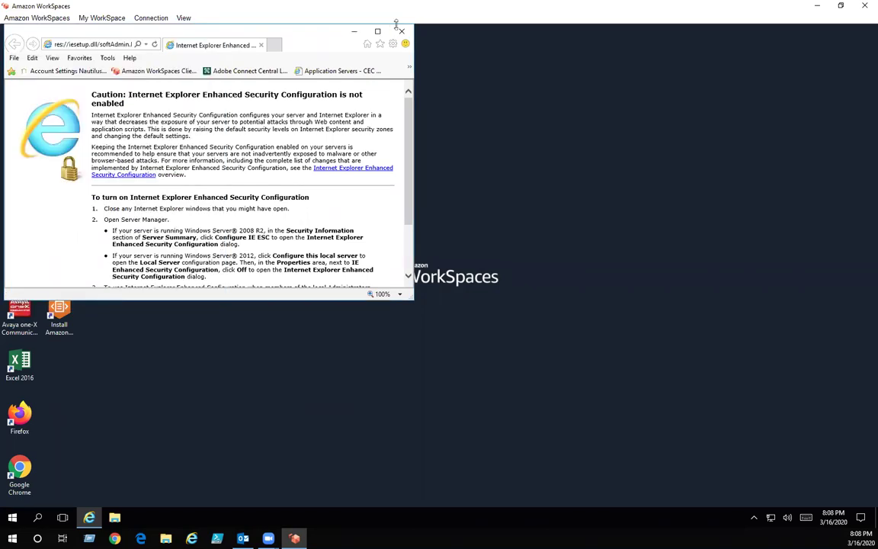
Restart Internet Explorer to check the home page in a maximized window, and close the browser
left_click(401, 31)
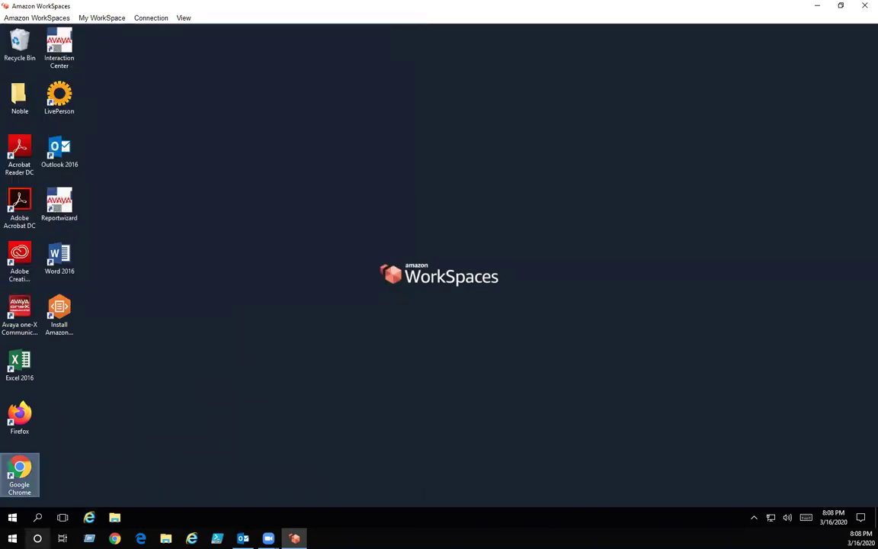
left_click(89, 518)
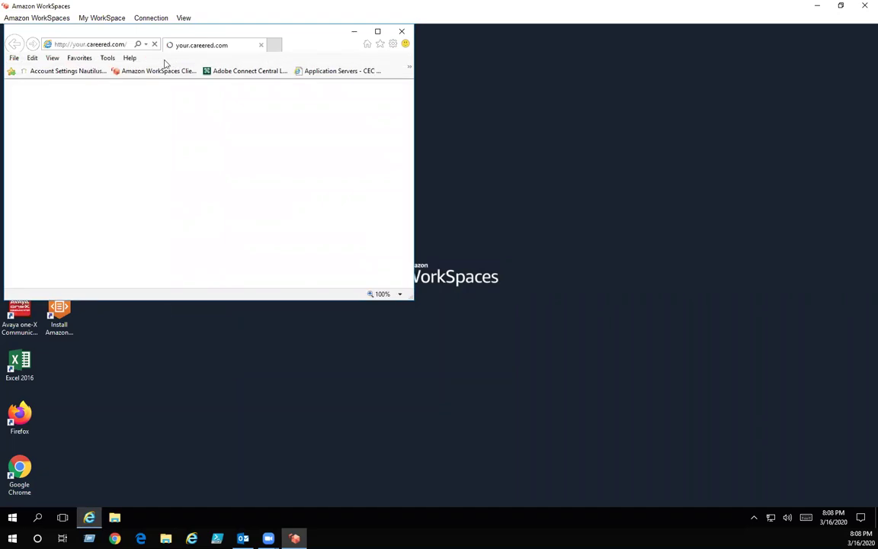
left_click(379, 33)
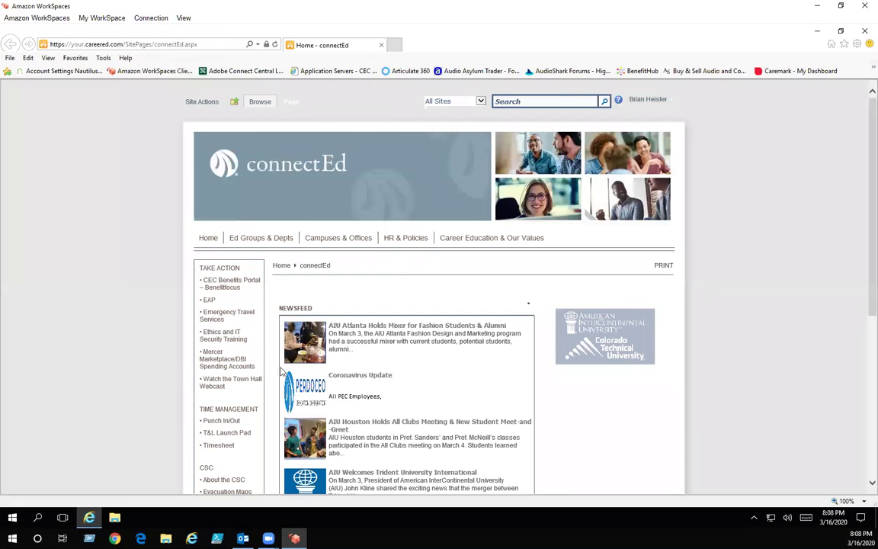
left_click(865, 32)
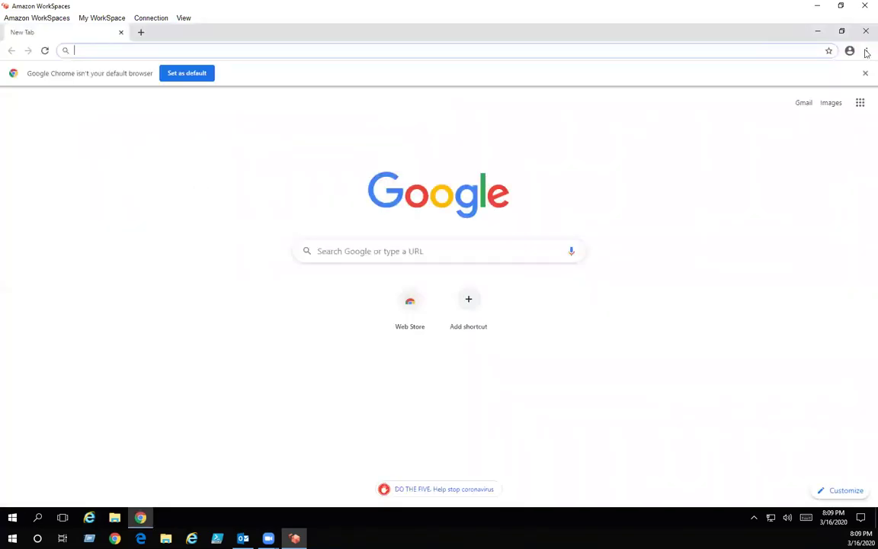
Open Google Chrome's bookmark manager and start importing bookmarks from a file
left_click(867, 51)
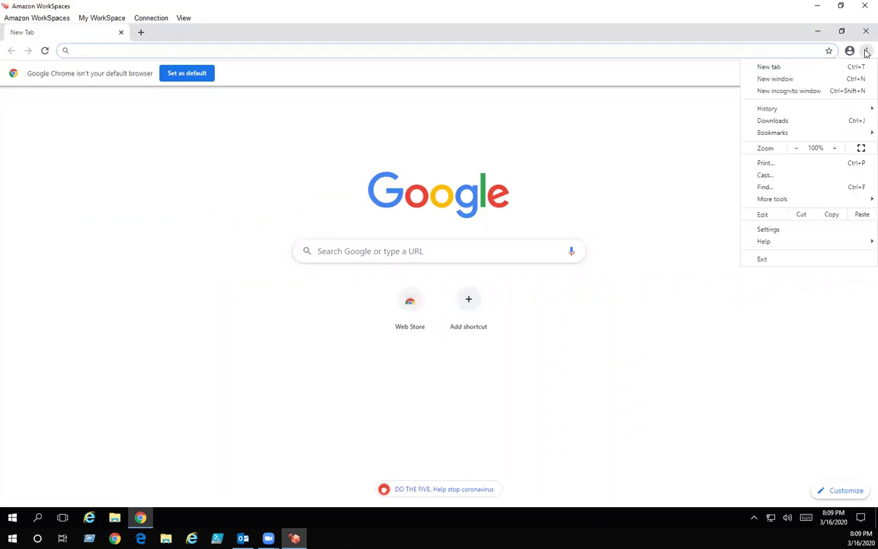
mouse_move(782, 133)
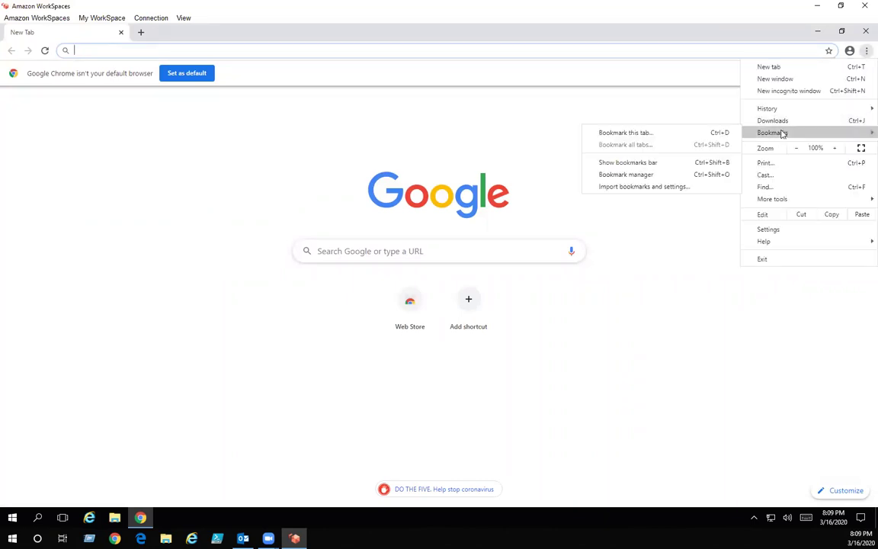
left_click(633, 177)
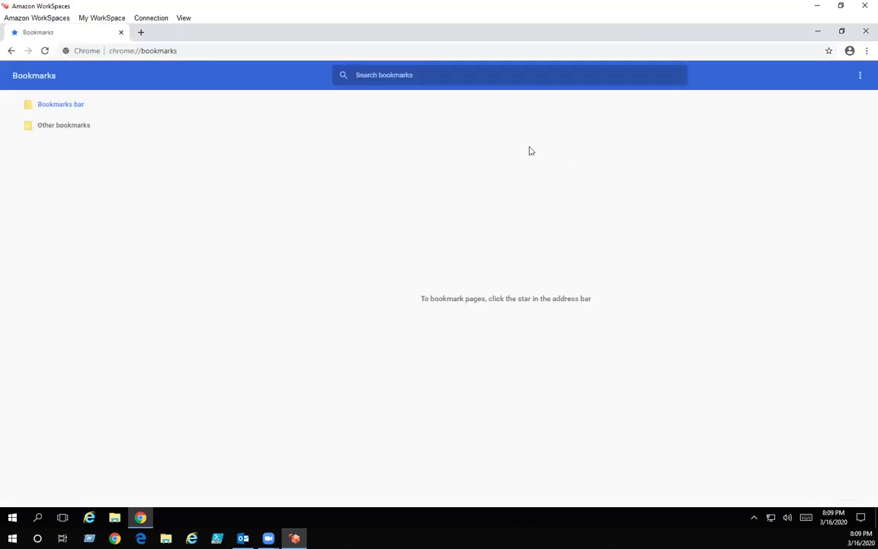
left_click(860, 76)
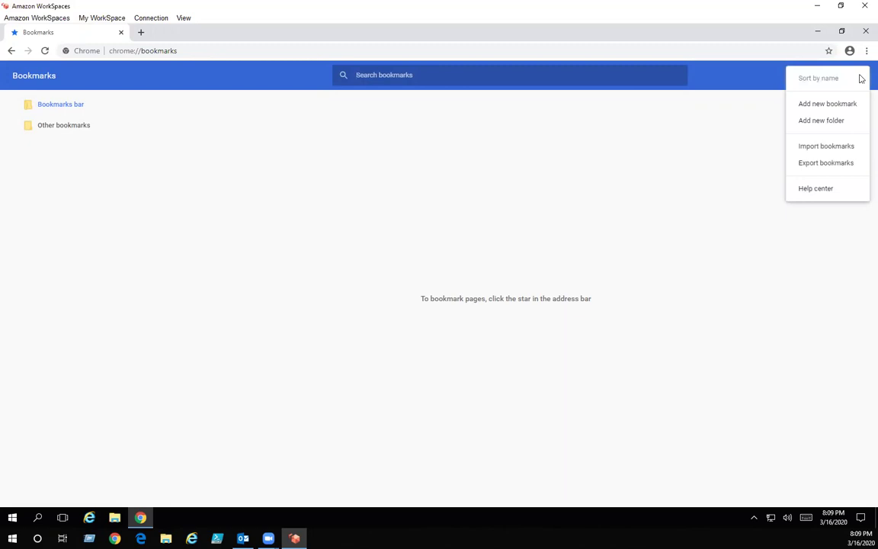
left_click(821, 149)
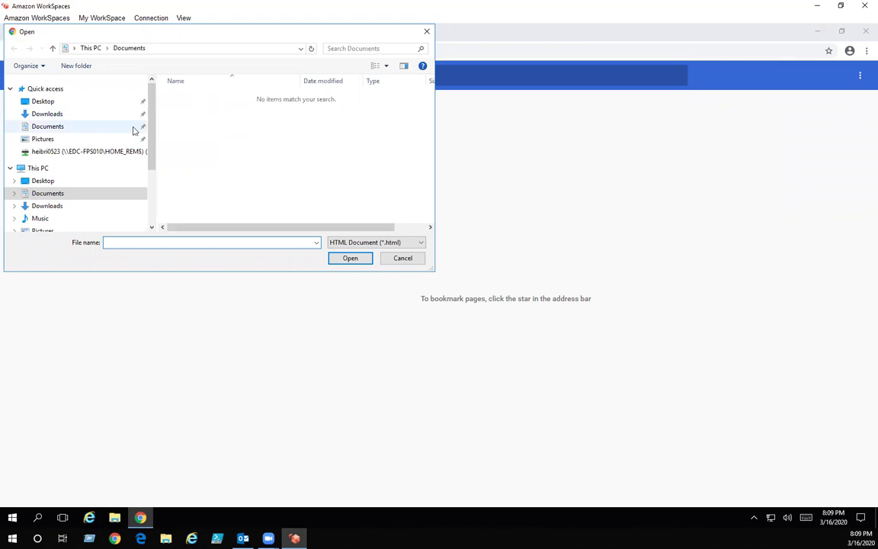
Import Chrome.html from the I: home drive, view the remaining bookmarks that do not fit on the bookmarks bar, and close Chrome
left_click_drag(151, 113, 151, 156)
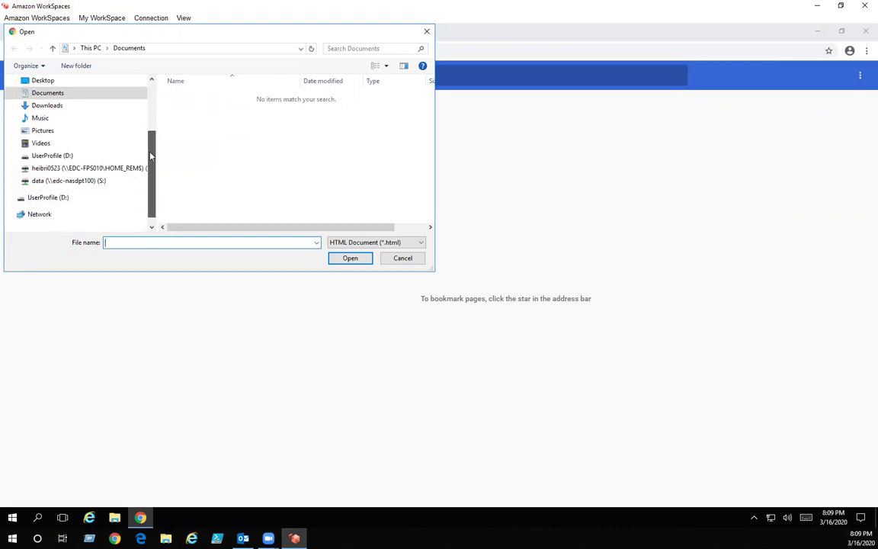
left_click(58, 169)
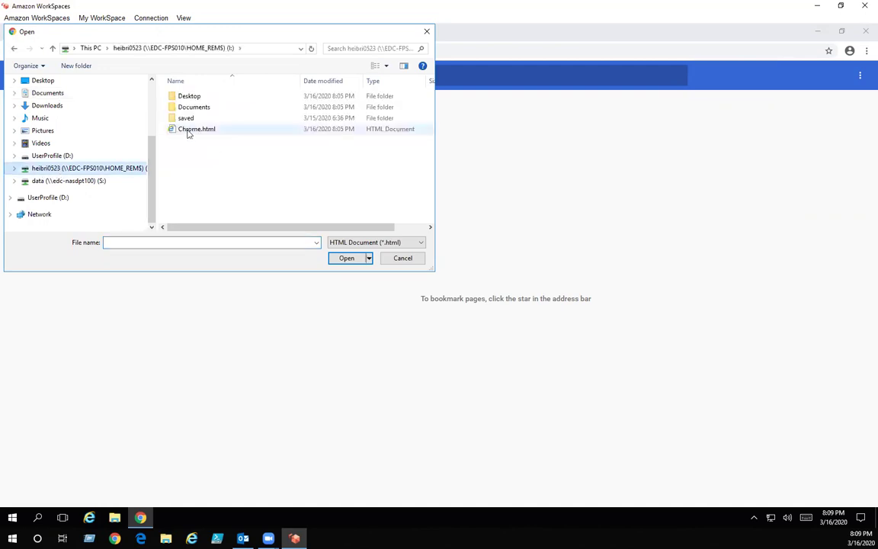
left_click(189, 131)
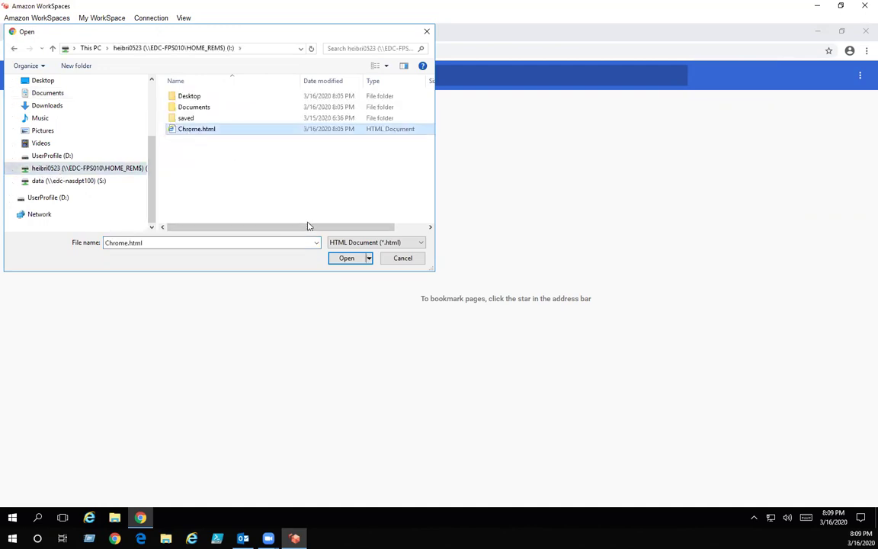
left_click(346, 258)
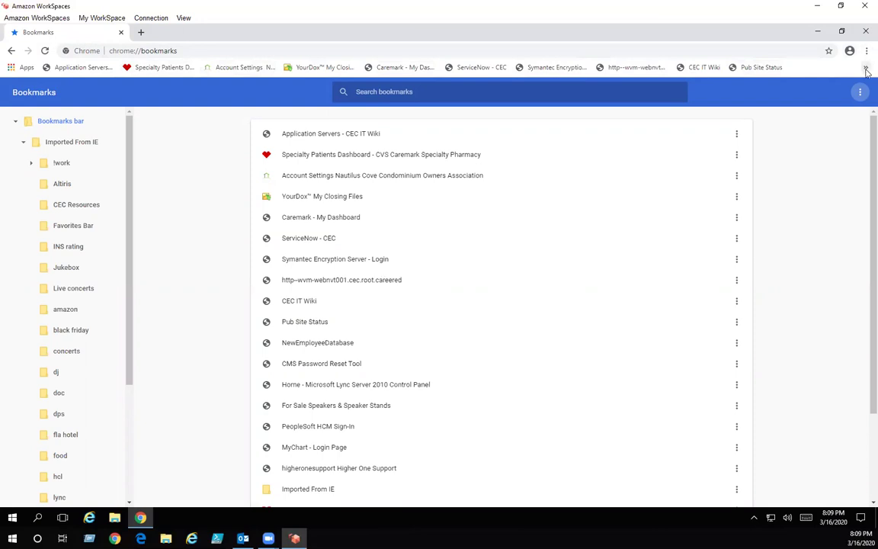
left_click(866, 68)
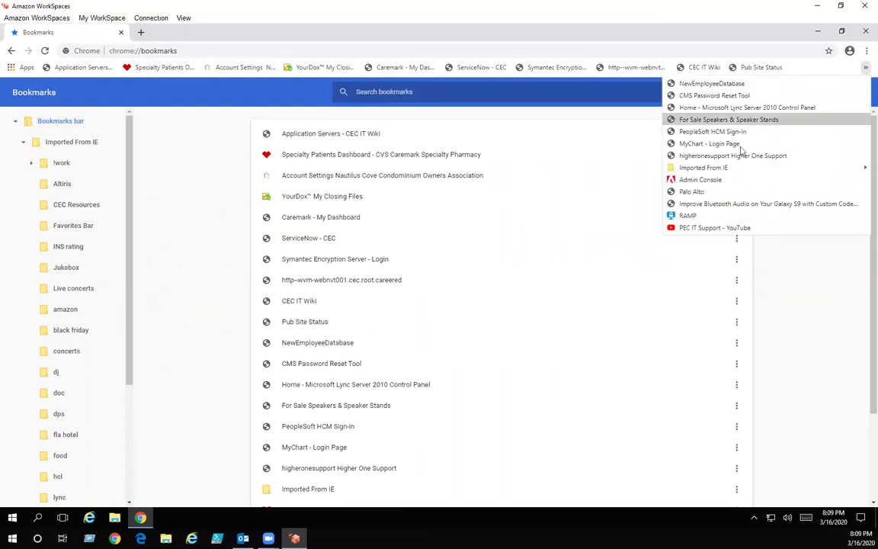
left_click(864, 6)
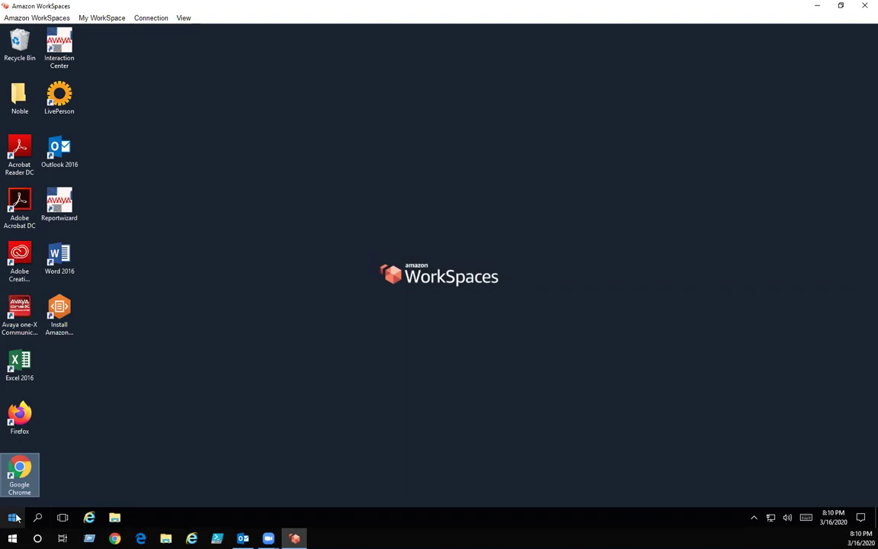
Open File Explorer inside the WorkSpace and show the contents of the I: home drive
right_click(14, 518)
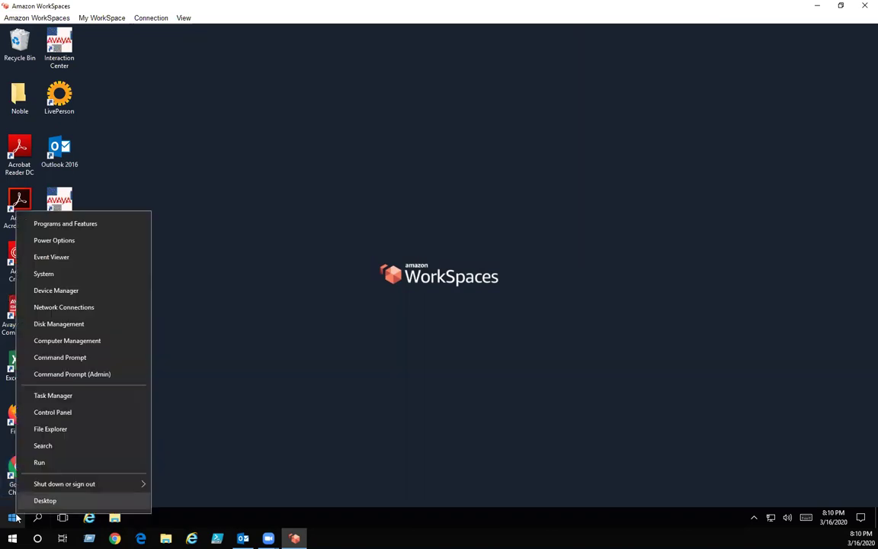
left_click(65, 427)
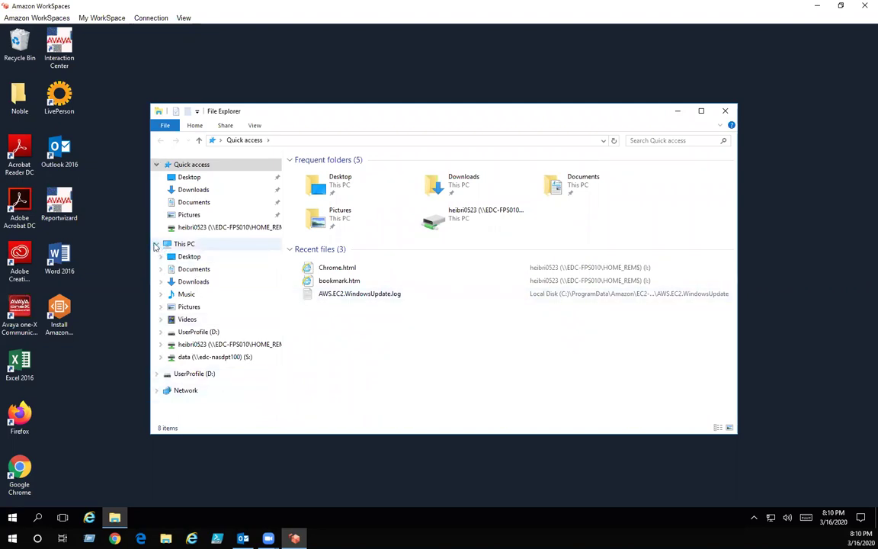
left_click(157, 244)
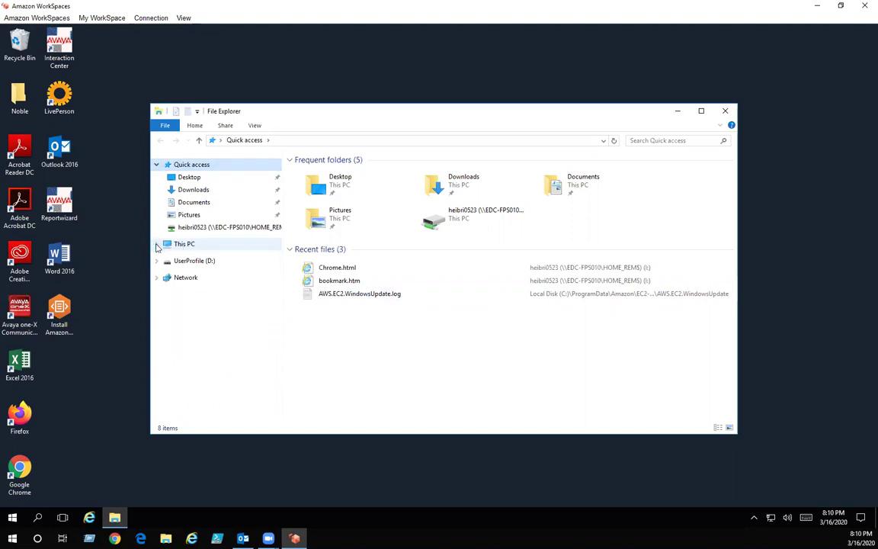
left_click(157, 245)
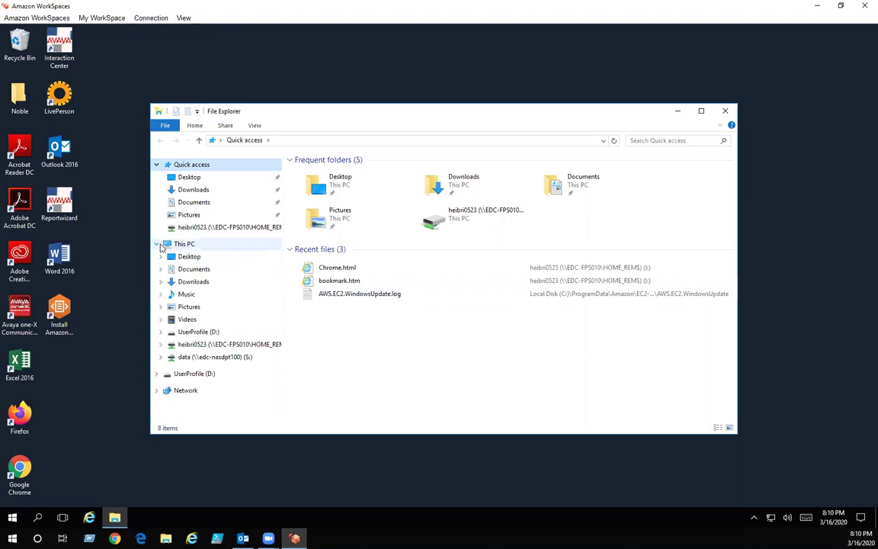
left_click(214, 345)
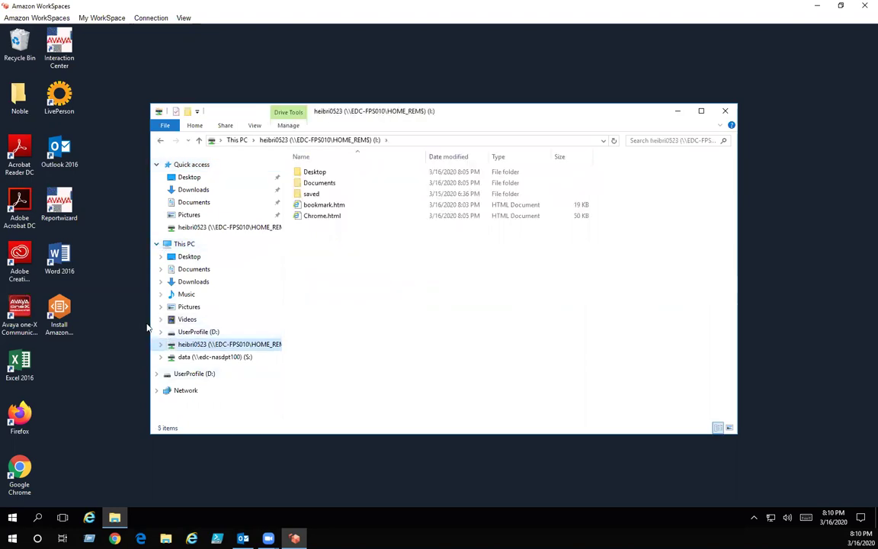
Narrow the home drive window and place a second File Explorer window beside it
left_click_drag(150, 321, 496, 347)
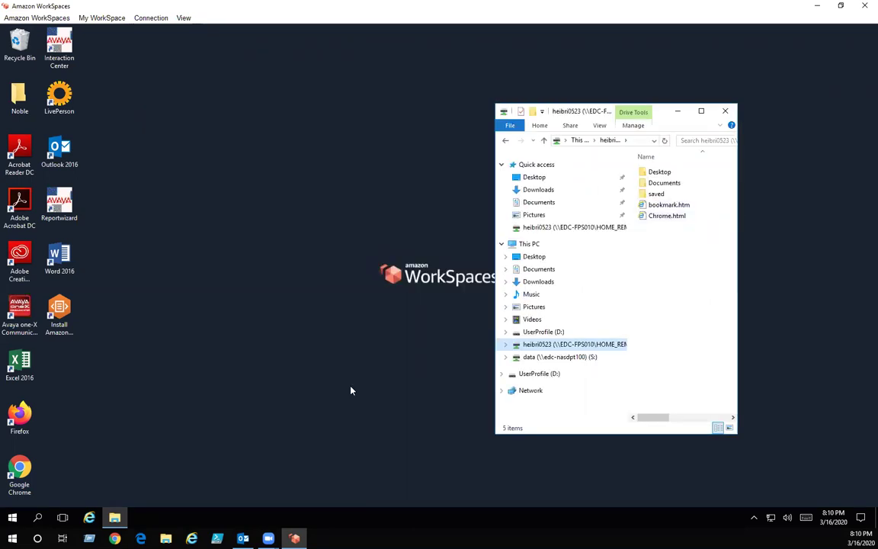
right_click(12, 518)
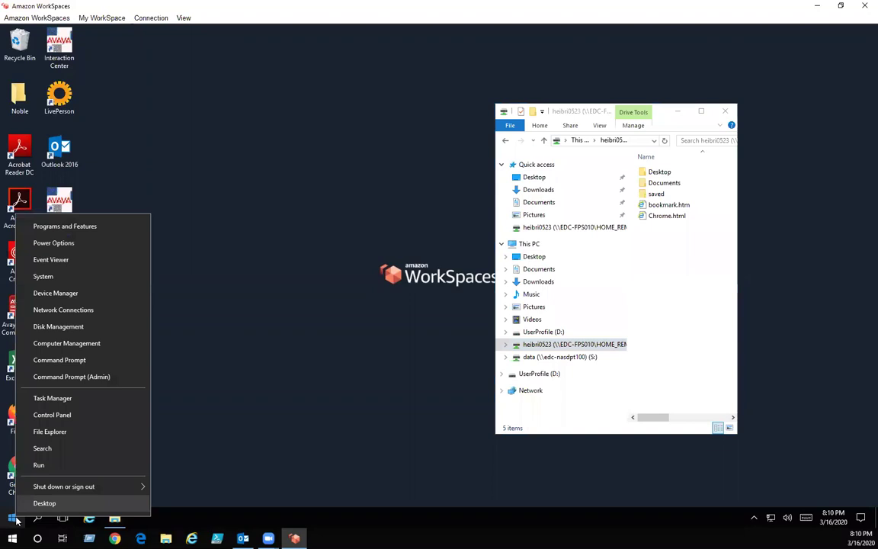
left_click(69, 447)
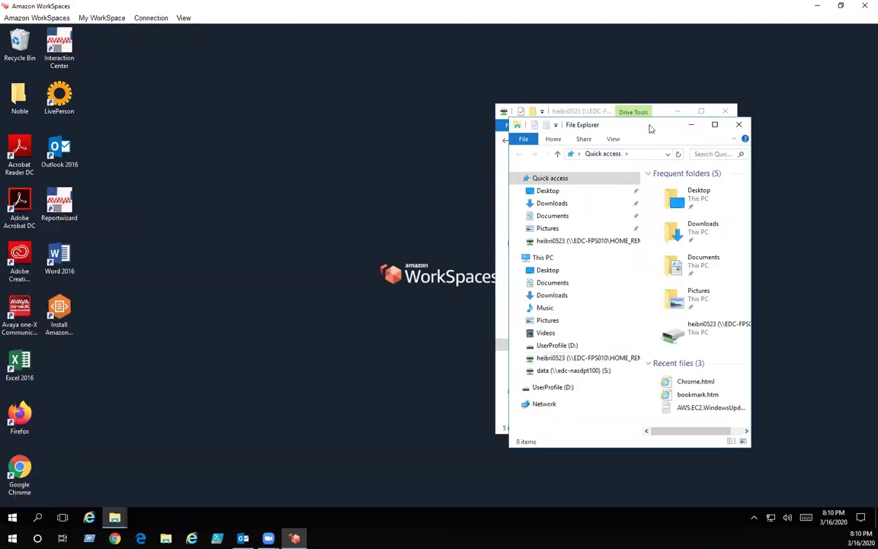
left_click_drag(652, 129, 205, 92)
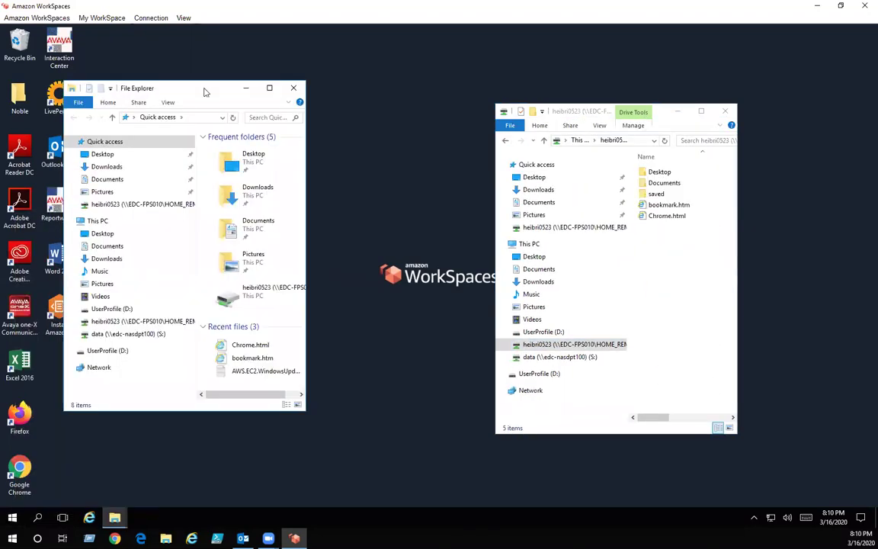
Copy Create video.docx from the home drive's Desktop folder to the WorkSpace's Desktop folder
double_click(660, 172)
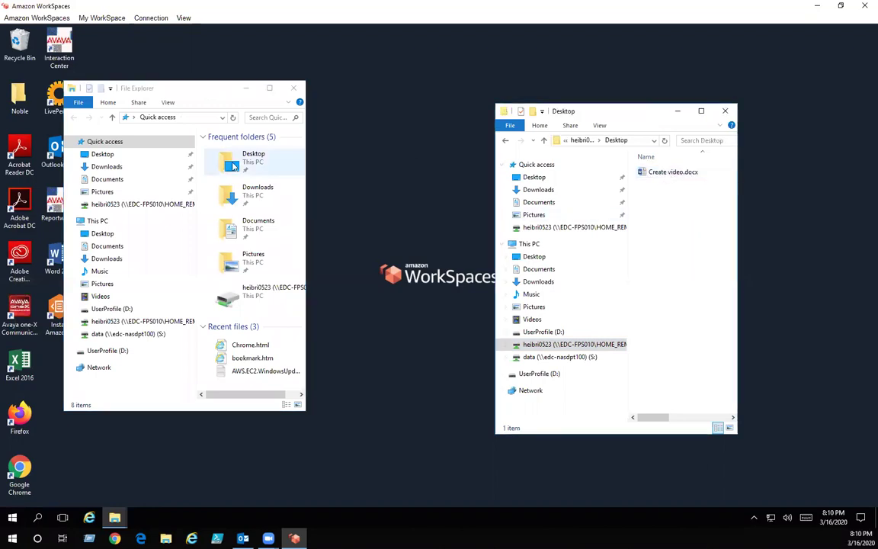
left_click_drag(644, 173, 229, 157)
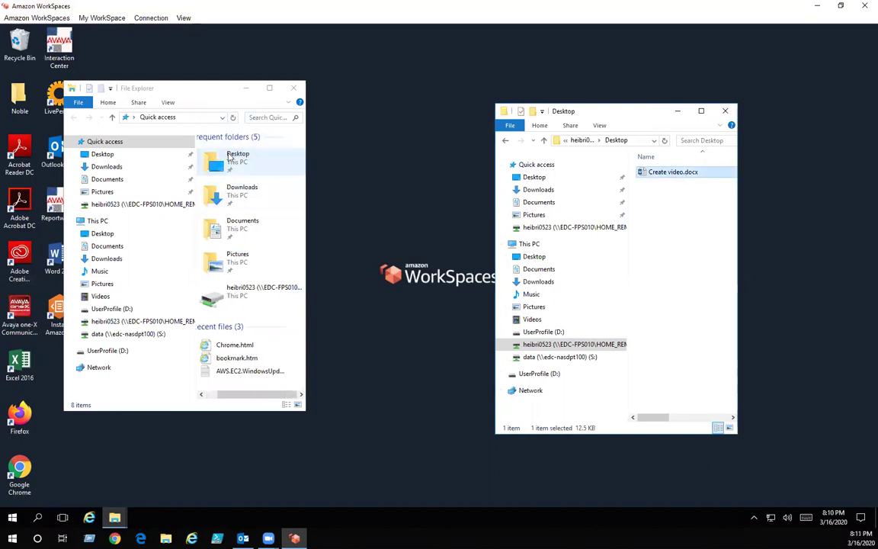
Copy all three PDF files from the home drive's Documents folder to the WorkSpace's Documents folder
left_click(506, 143)
double_click(660, 183)
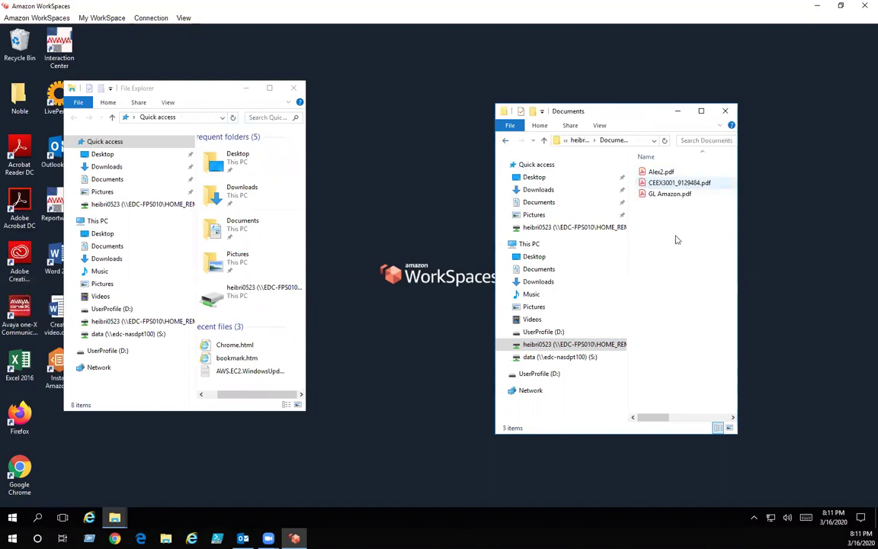
left_click(658, 172)
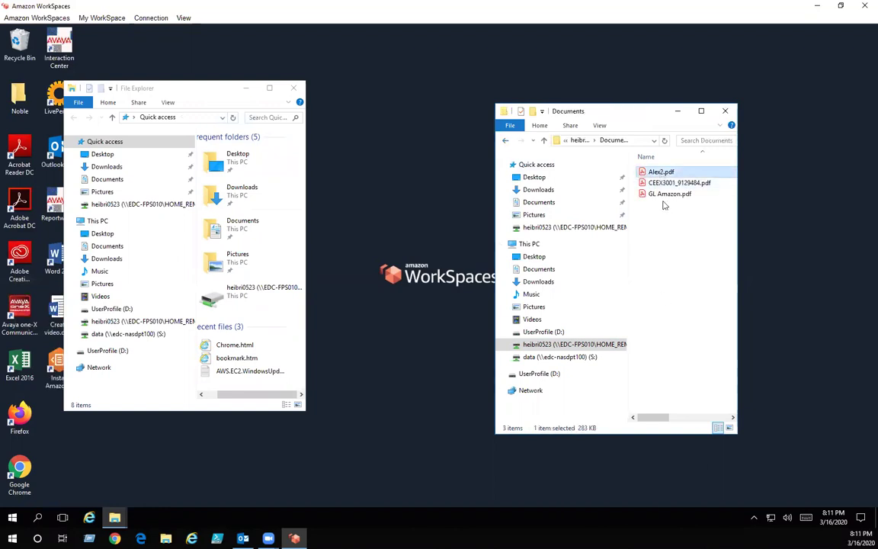
left_click(664, 195, "shift")
right_click(664, 199)
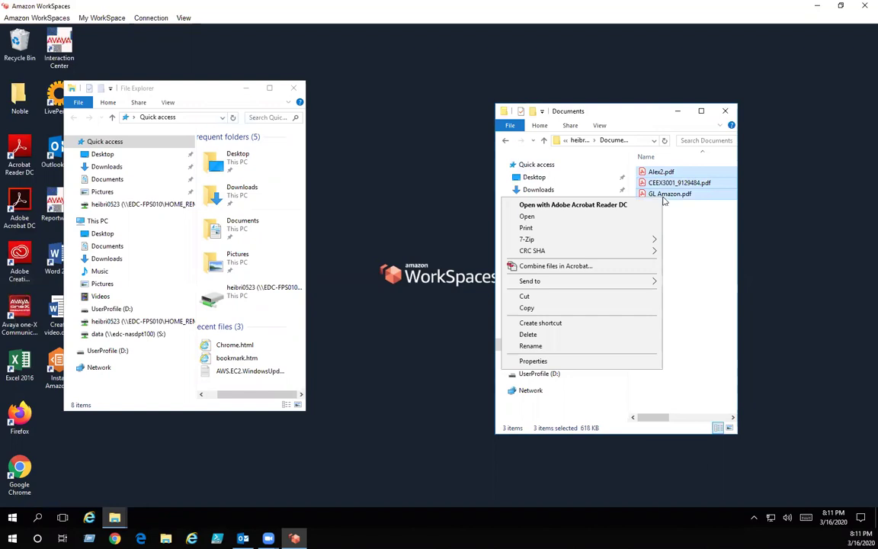
left_click(602, 188)
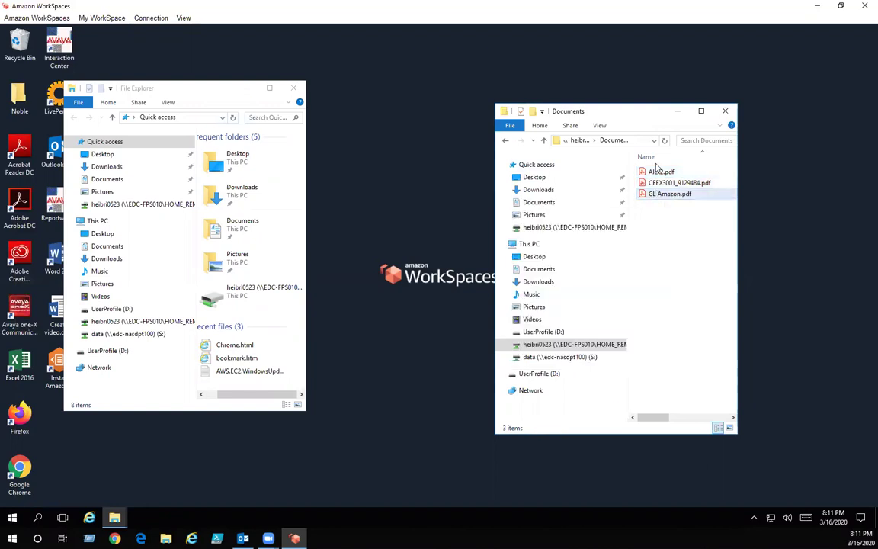
left_click(656, 173)
left_click(662, 194, "shift")
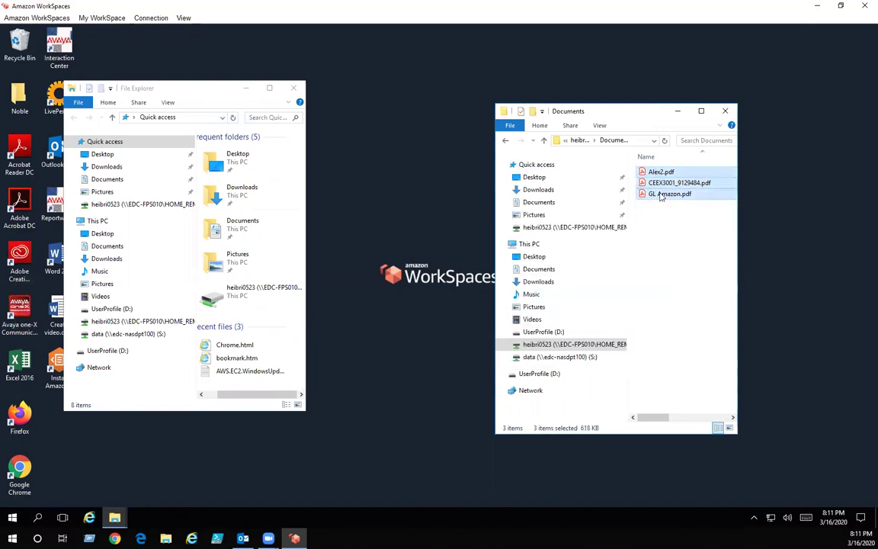
right_click(660, 195)
left_click(598, 320)
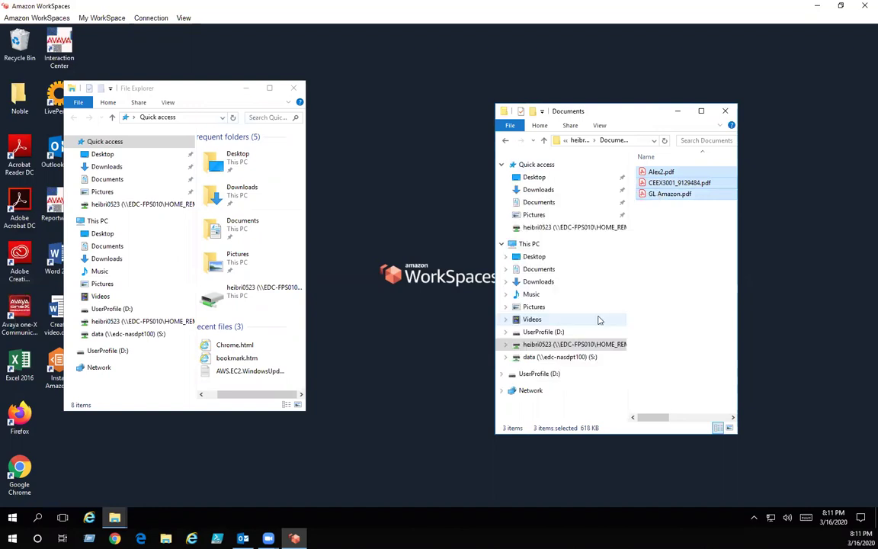
right_click(232, 228)
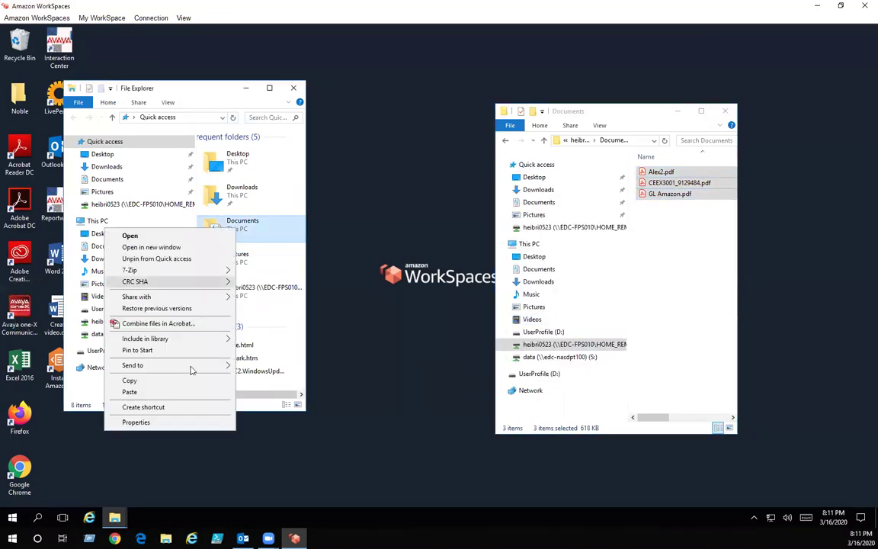
left_click(182, 392)
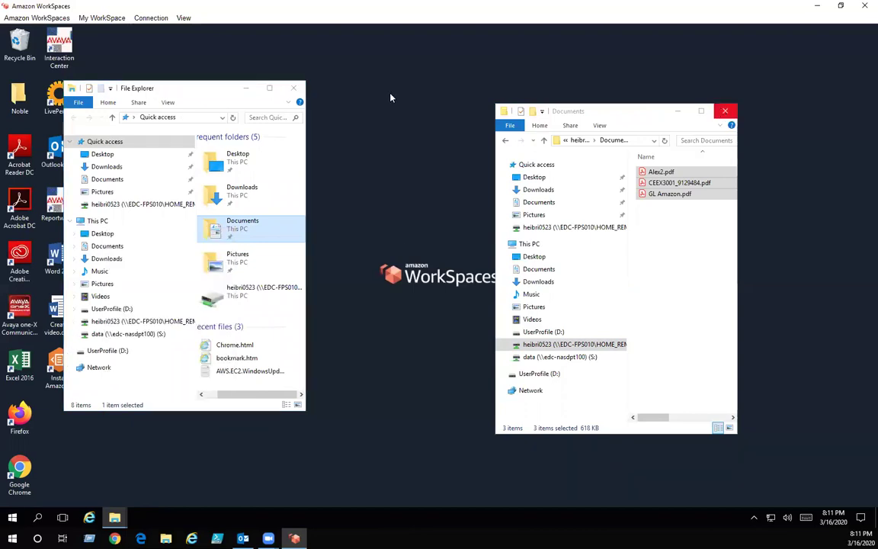
Close both File Explorer windows and move Create video.docx to an empty area of the desktop, away from the other icons
left_click(725, 110)
left_click(293, 88)
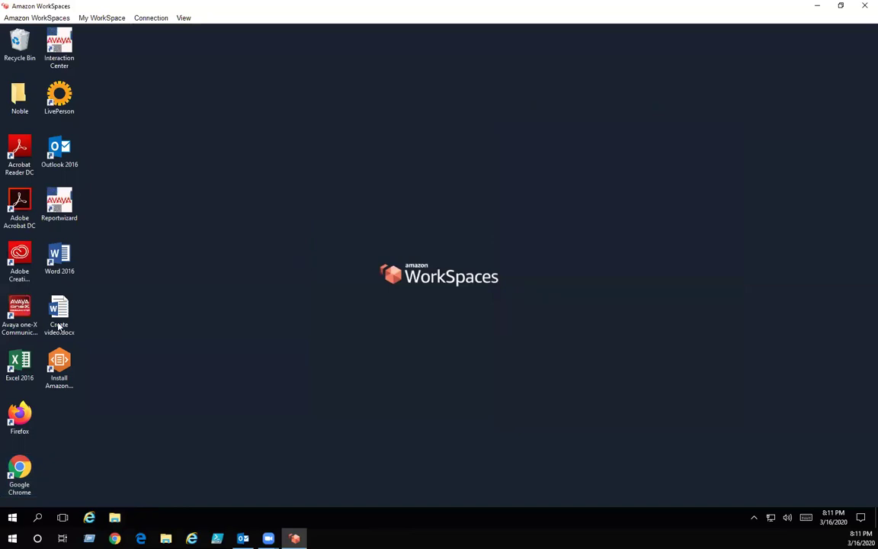
left_click_drag(58, 320, 187, 102)
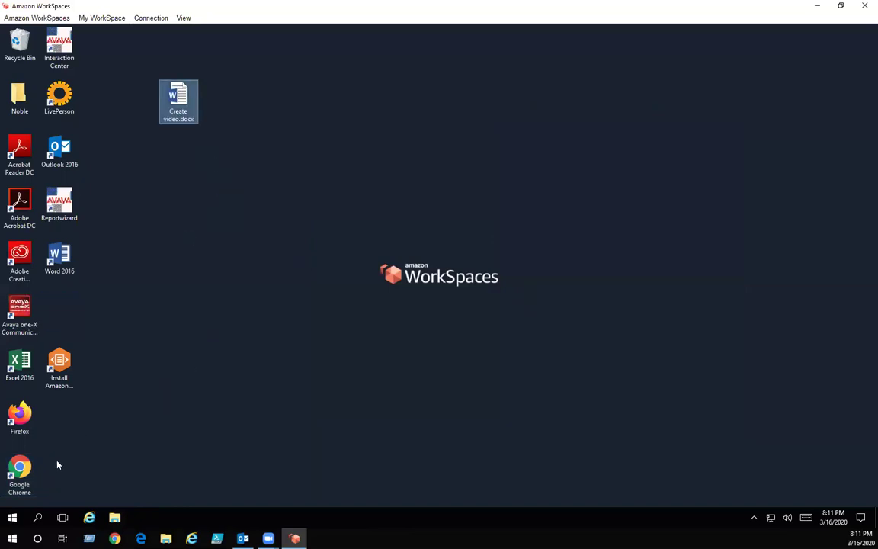
Open a maximized File Explorer window in the WorkSpace and check the copied files in the Documents folder
left_click(12, 519)
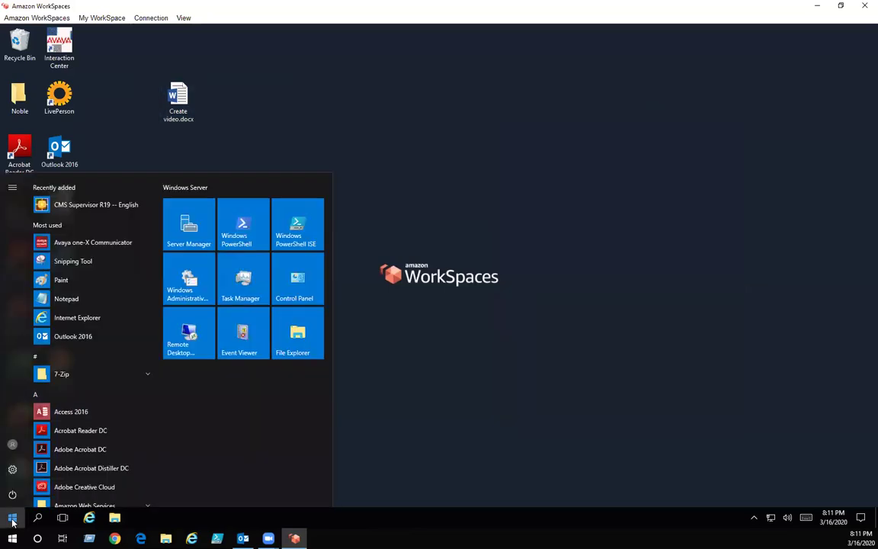
right_click(12, 521)
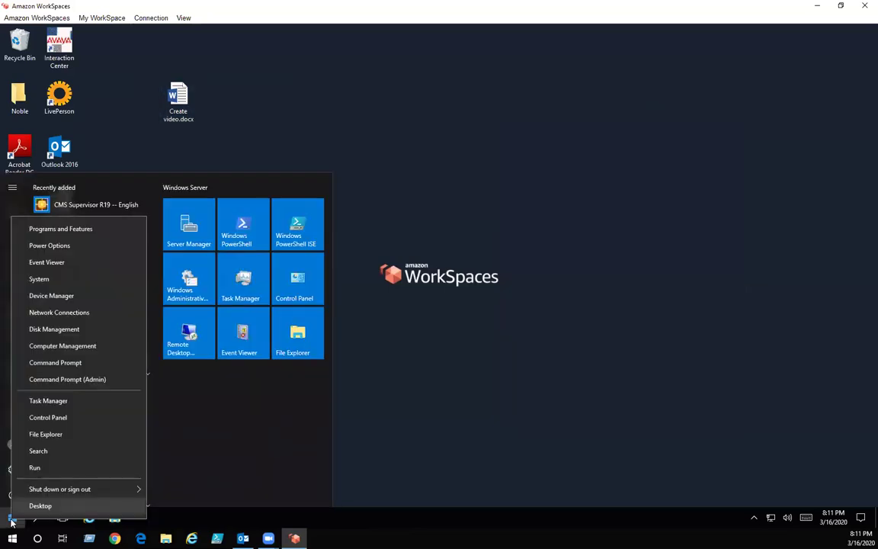
left_click(53, 433)
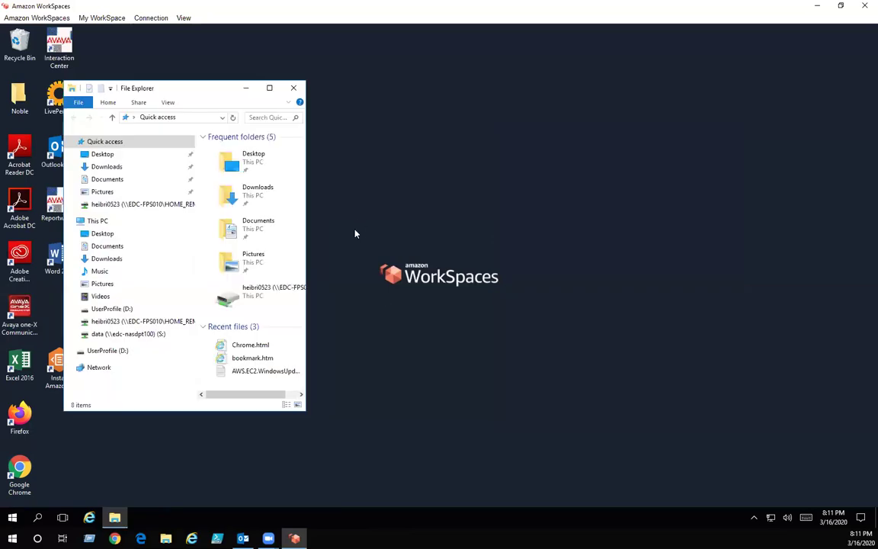
left_click(271, 88)
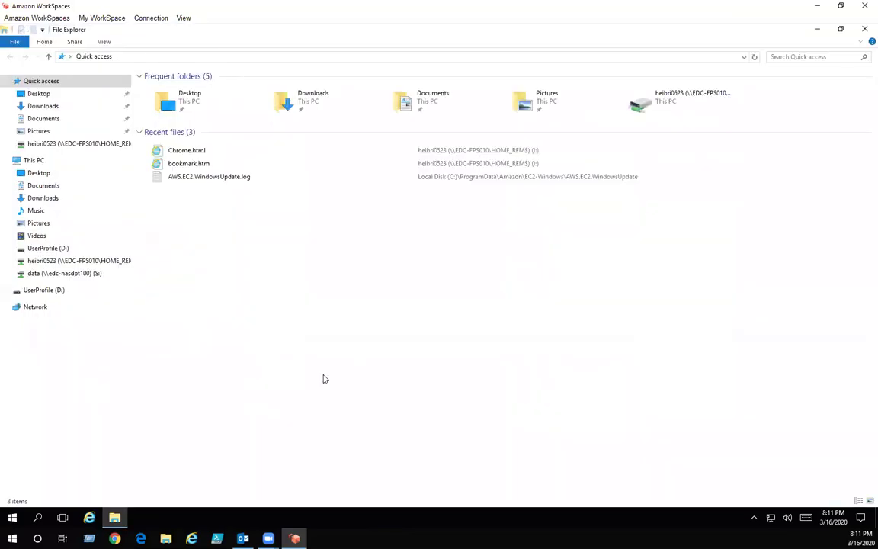
double_click(432, 99)
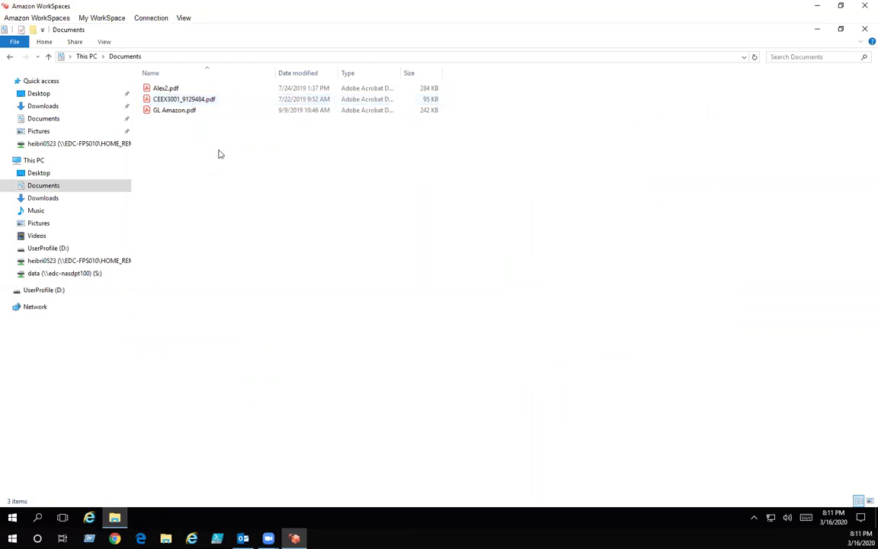